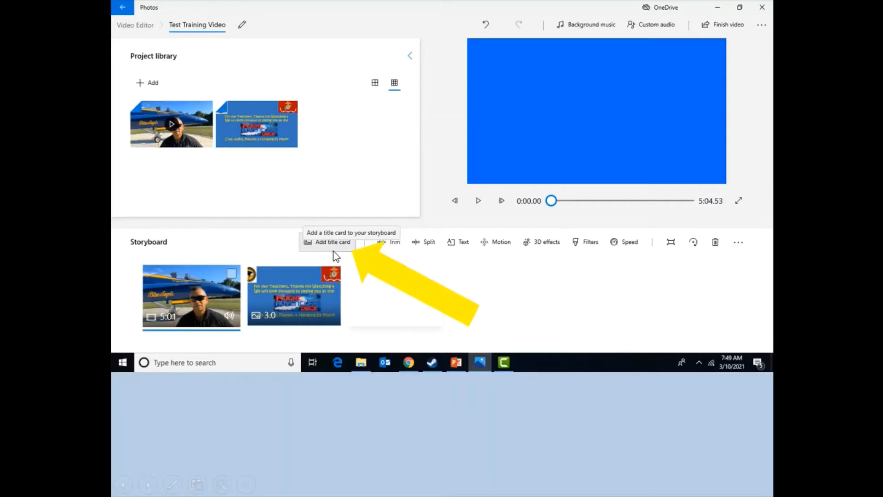
Step: Add a title card to the start of the storyboard
{"action": "left_click", "coordinate": [333, 242]}
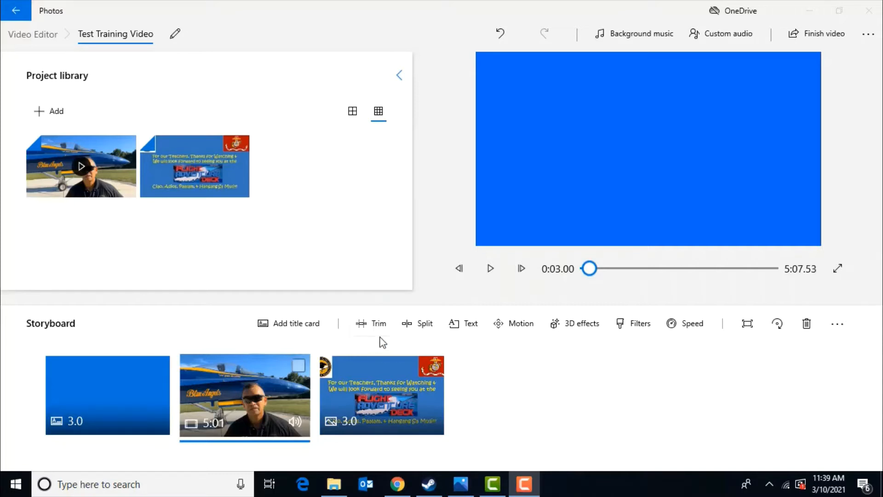
Step: Trim the end of the video clip to a clip length of about 4:40.36, preview the new ending, and apply
{"action": "left_click", "coordinate": [296, 372]}
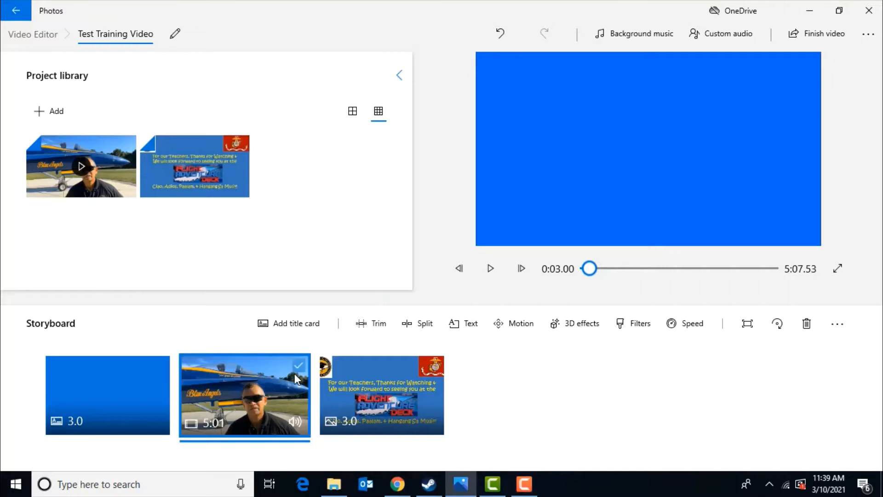
{"action": "left_click", "coordinate": [377, 328]}
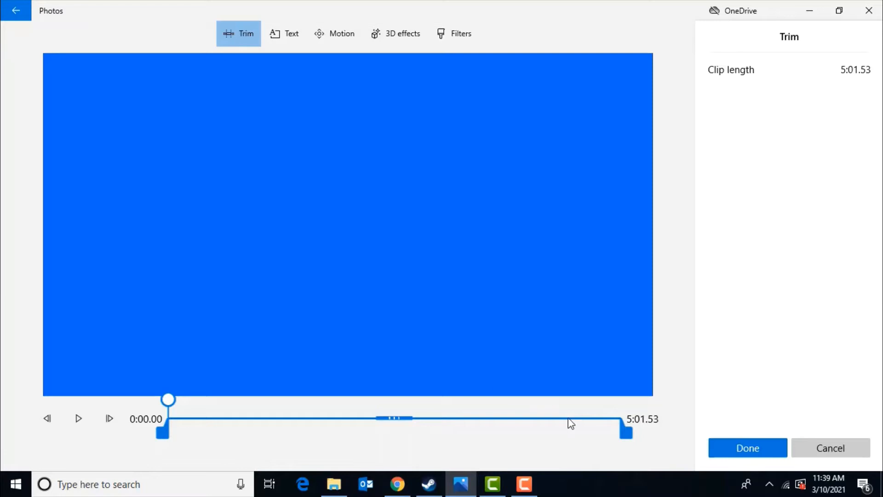
{"action": "left_click_drag", "start_coordinate": [625, 433], "coordinate": [595, 442]}
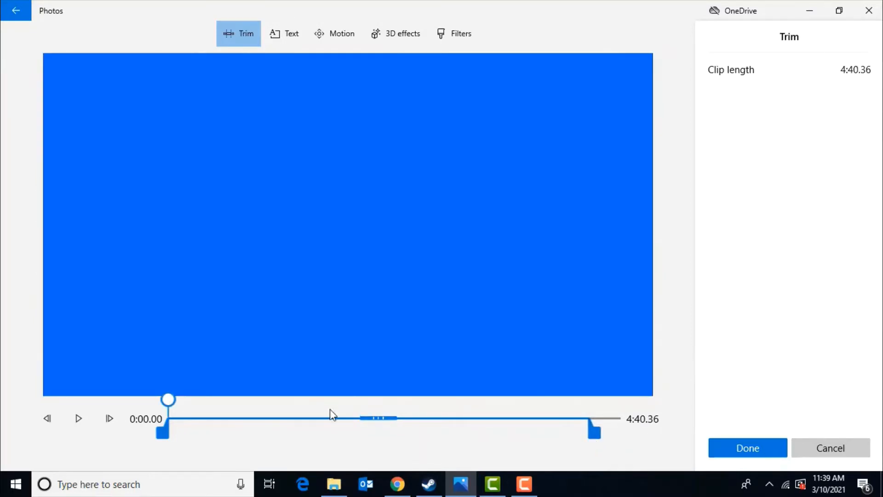
{"action": "left_click_drag", "start_coordinate": [168, 400], "coordinate": [584, 418]}
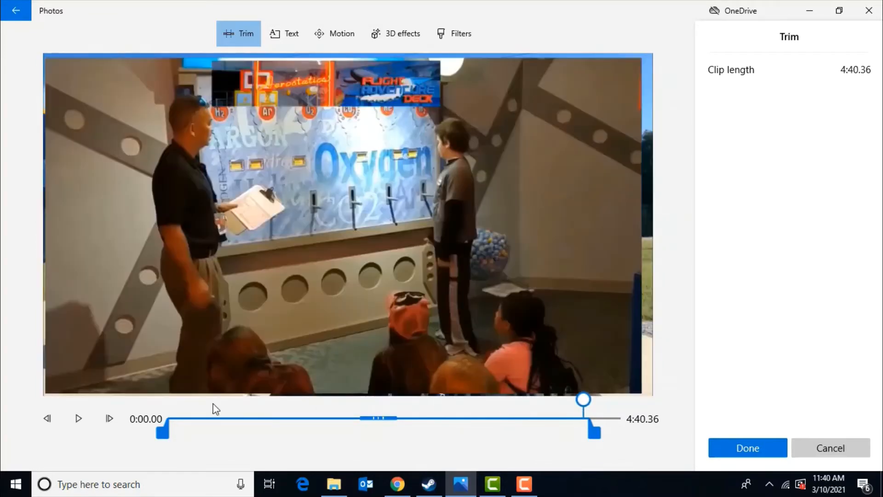
{"action": "left_click", "coordinate": [79, 420]}
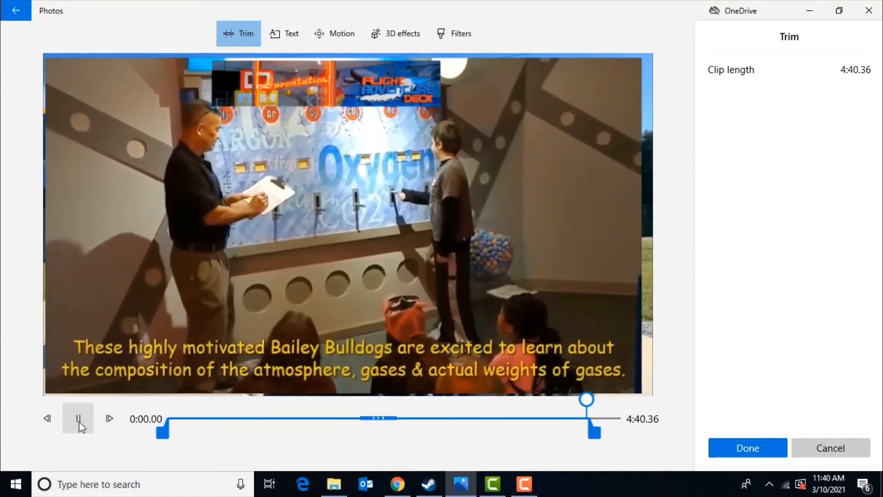
{"action": "left_click", "coordinate": [79, 419]}
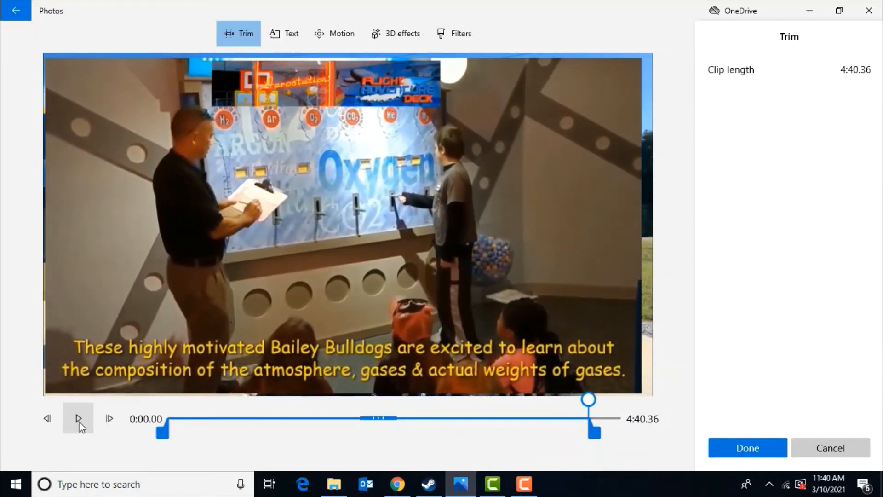
{"action": "left_click", "coordinate": [729, 448]}
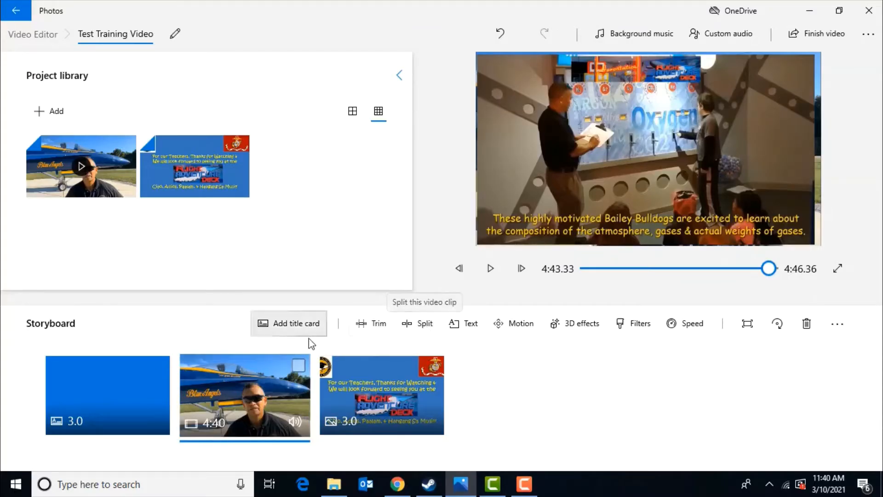
Step: Split the video clip at about 4:30.70, separating the last 9.66 seconds into a second clip
{"action": "left_click", "coordinate": [298, 368]}
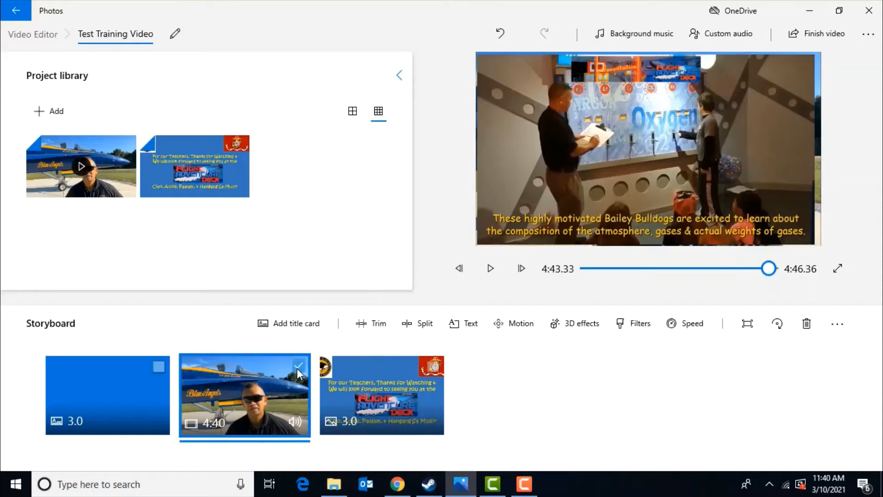
{"action": "left_click", "coordinate": [419, 325]}
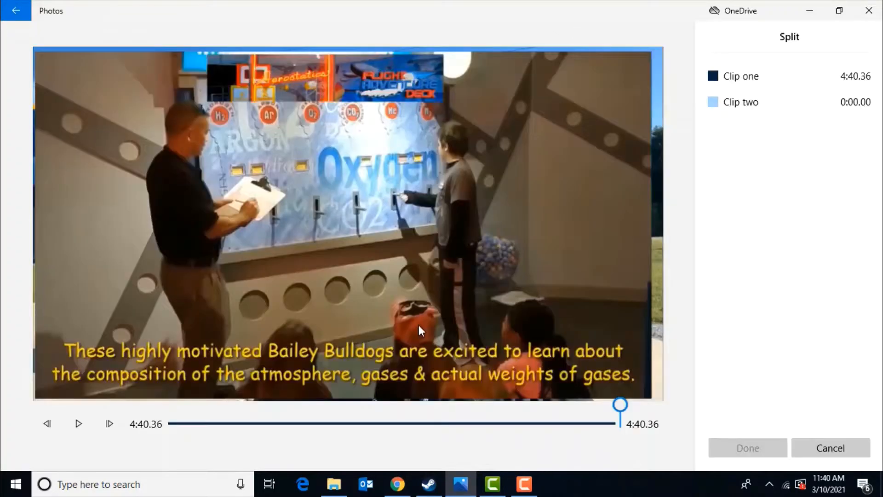
{"action": "left_click_drag", "start_coordinate": [620, 405], "coordinate": [609, 410]}
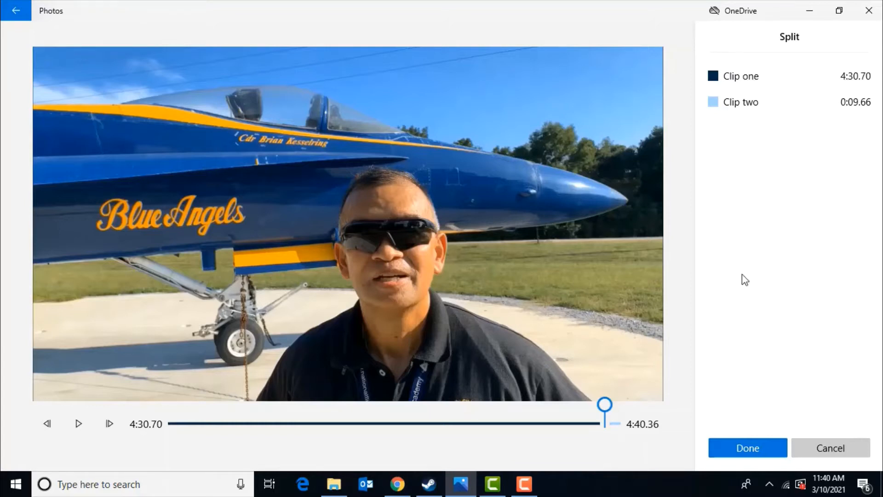
{"action": "left_click", "coordinate": [748, 449]}
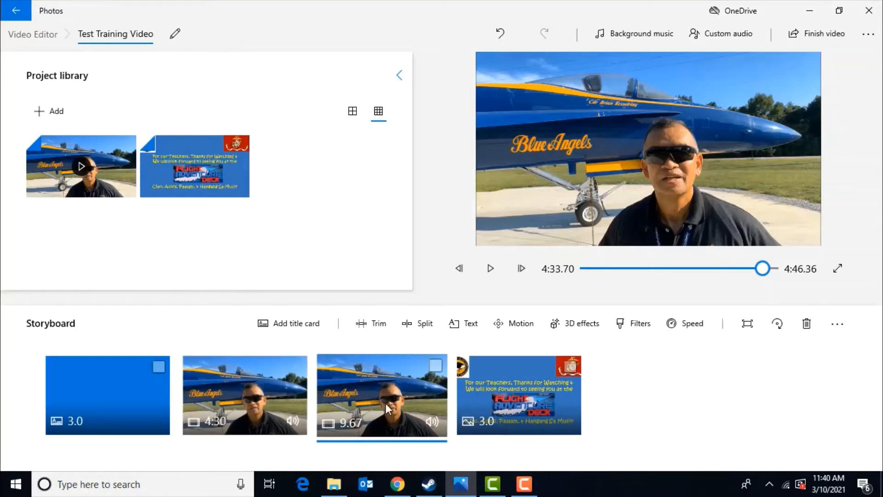
Step: Move the 9.67-second clip after the closing image at the end of the storyboard
{"action": "left_click", "coordinate": [434, 369]}
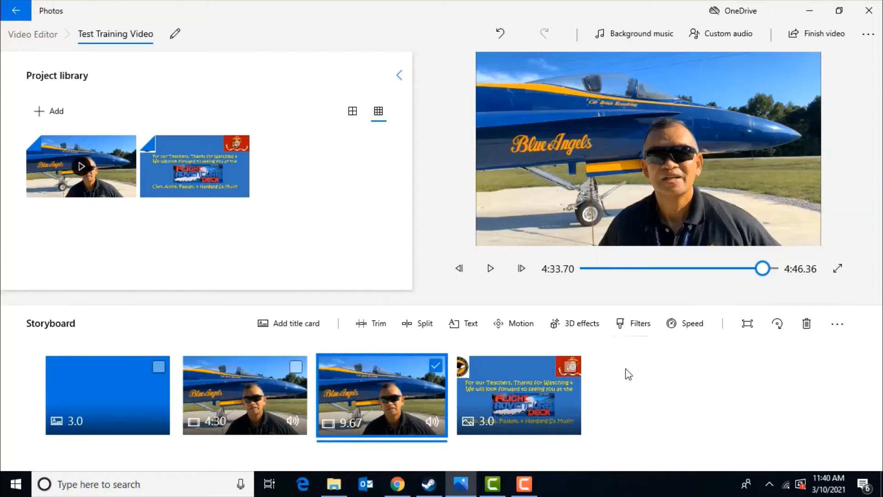
{"action": "left_click", "coordinate": [435, 368]}
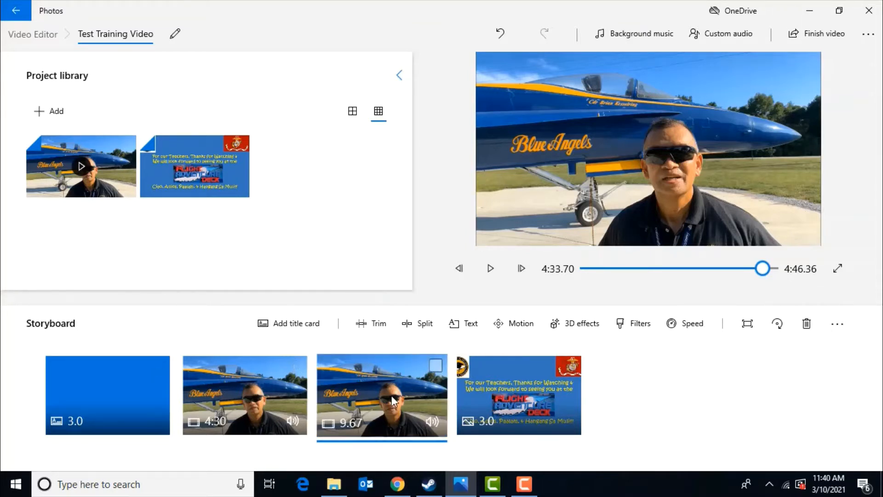
{"action": "left_click_drag", "start_coordinate": [391, 396], "coordinate": [546, 410]}
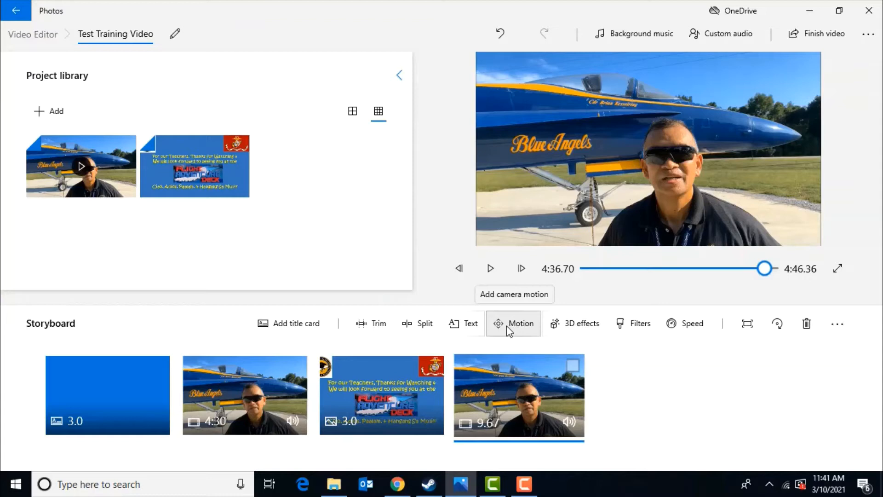
Step: Apply the Zoom in left motion to the closing image and preview it
{"action": "left_click", "coordinate": [410, 382]}
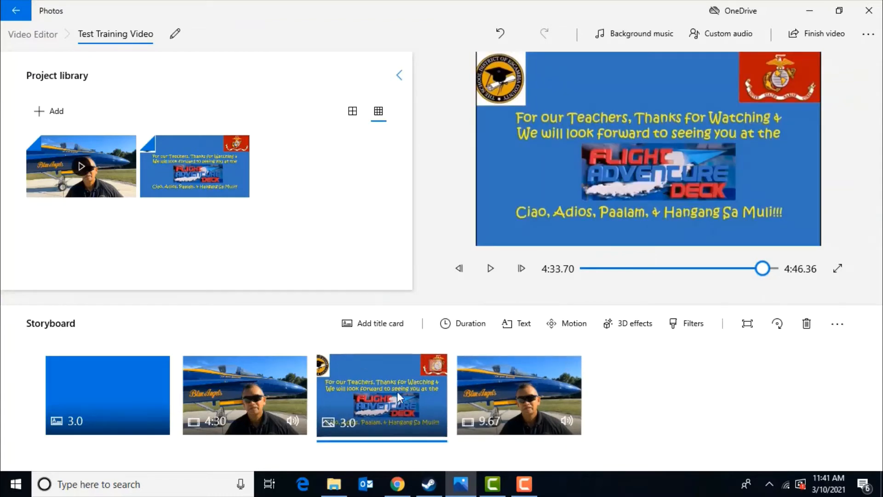
{"action": "left_click", "coordinate": [566, 325]}
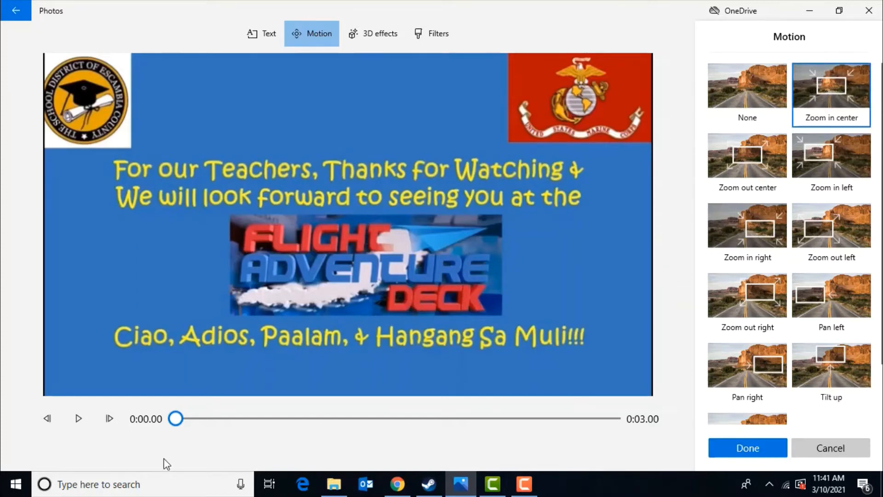
{"action": "left_click", "coordinate": [77, 423]}
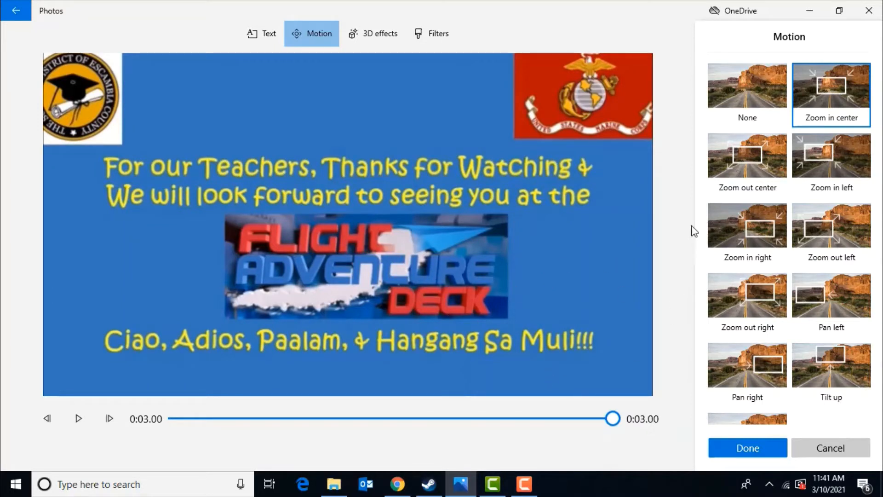
{"action": "left_click", "coordinate": [830, 157]}
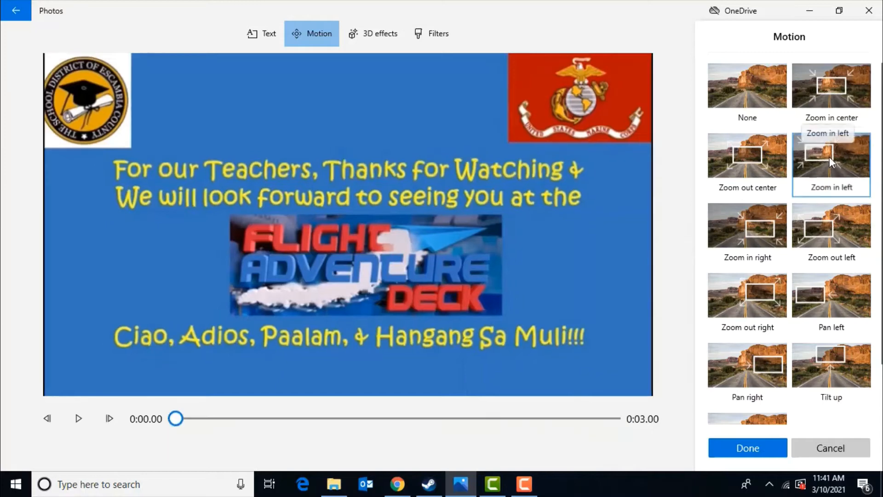
{"action": "left_click", "coordinate": [76, 419]}
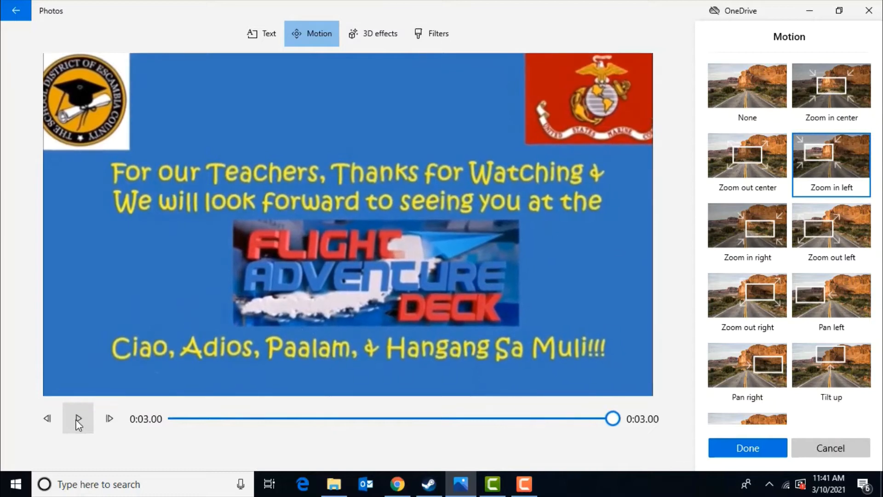
{"action": "left_click", "coordinate": [744, 456]}
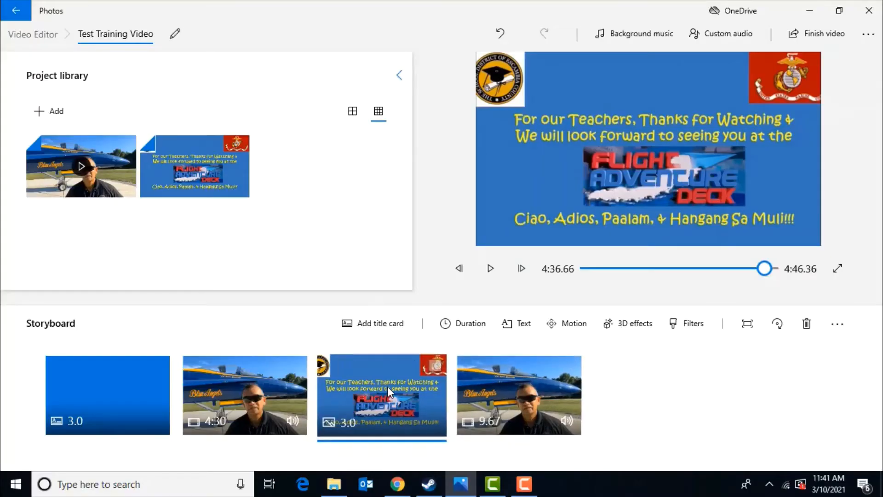
Step: Add the Spinning globe 3D effect to the final 9.67-second video clip
{"action": "left_click", "coordinate": [259, 396]}
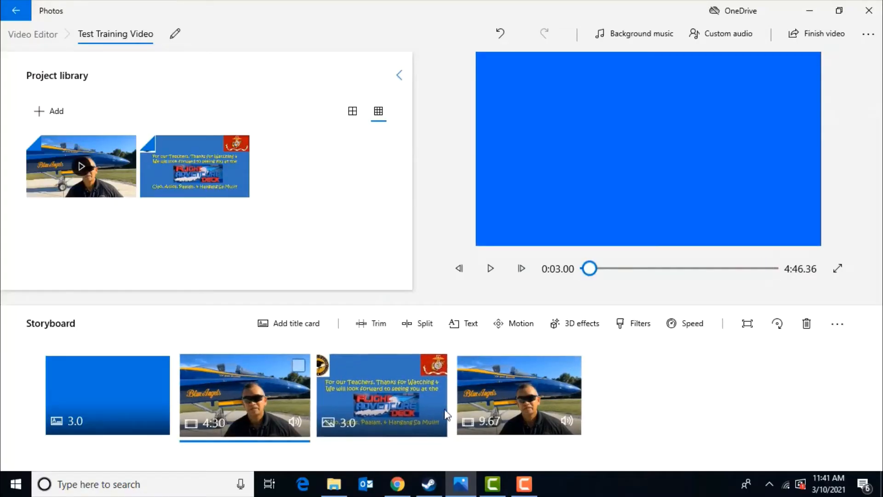
{"action": "left_click", "coordinate": [499, 405]}
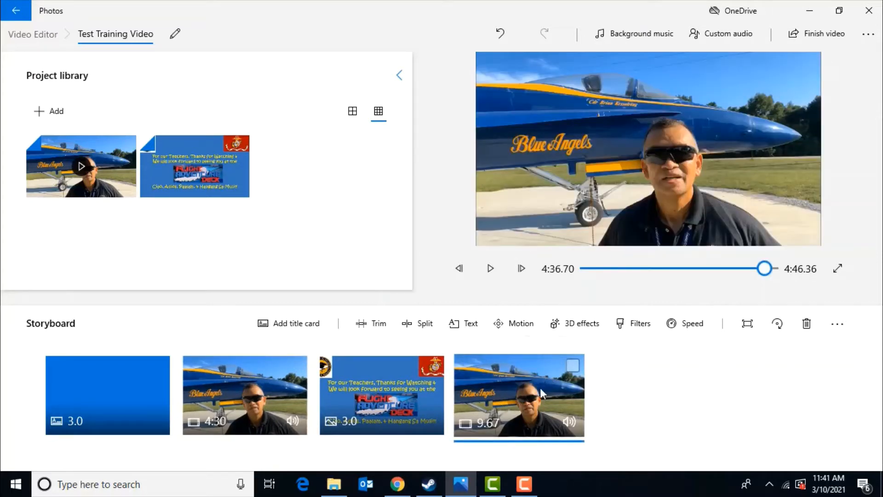
{"action": "left_click", "coordinate": [573, 331]}
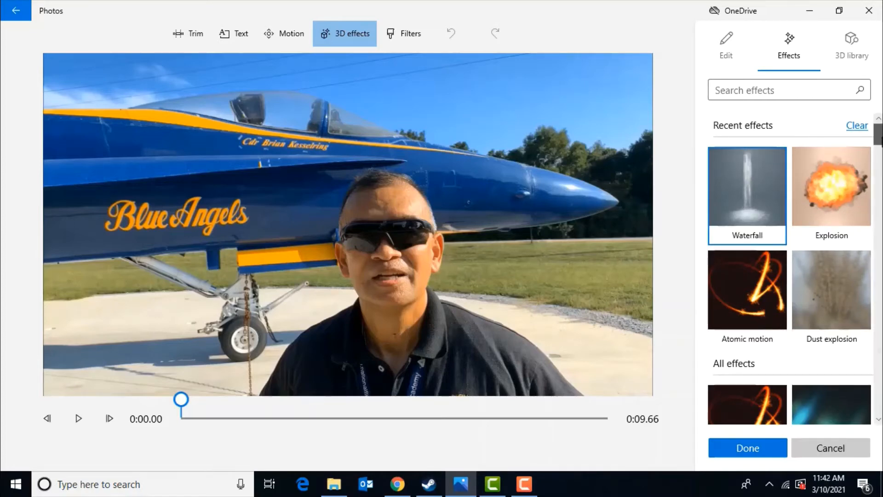
{"action": "scroll", "coordinate": [789, 284], "scroll_direction": "down", "scroll_amount": 10}
{"action": "left_click_drag", "start_coordinate": [878, 181], "coordinate": [880, 387]}
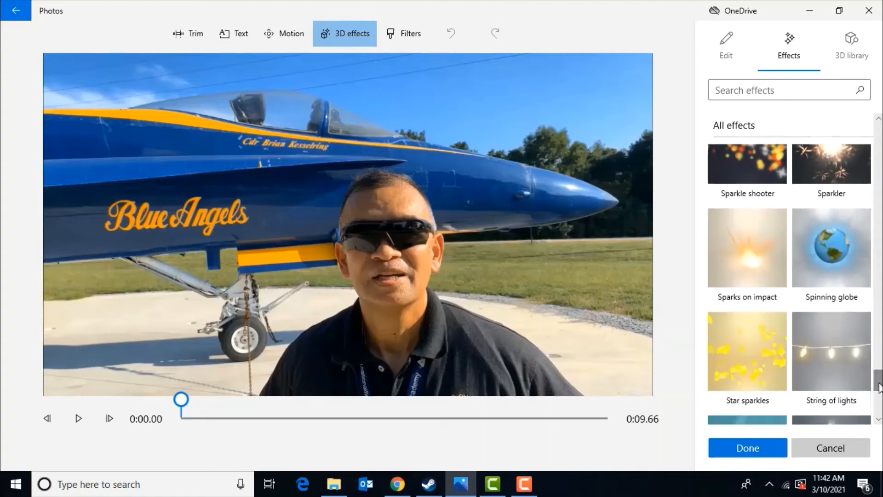
{"action": "left_click", "coordinate": [838, 254]}
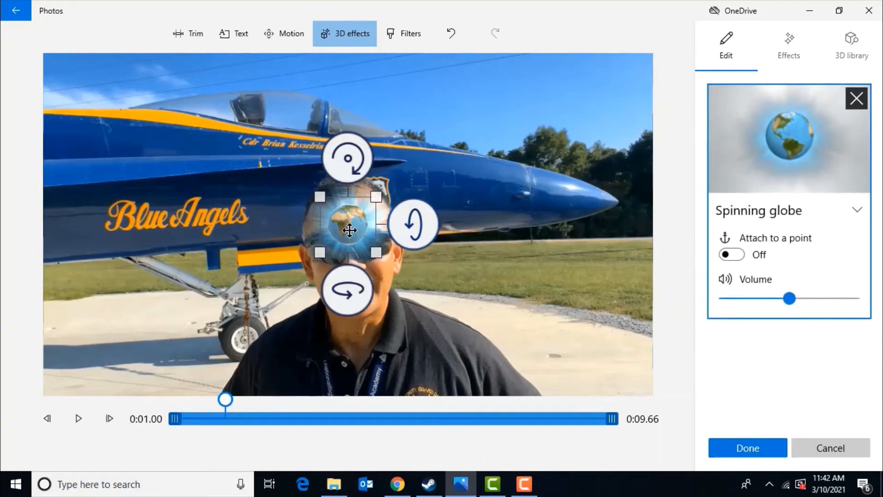
Step: Move the globe into the sky above the jet's nose and attach it to a point on the jet
{"action": "left_click_drag", "start_coordinate": [351, 232], "coordinate": [552, 108]}
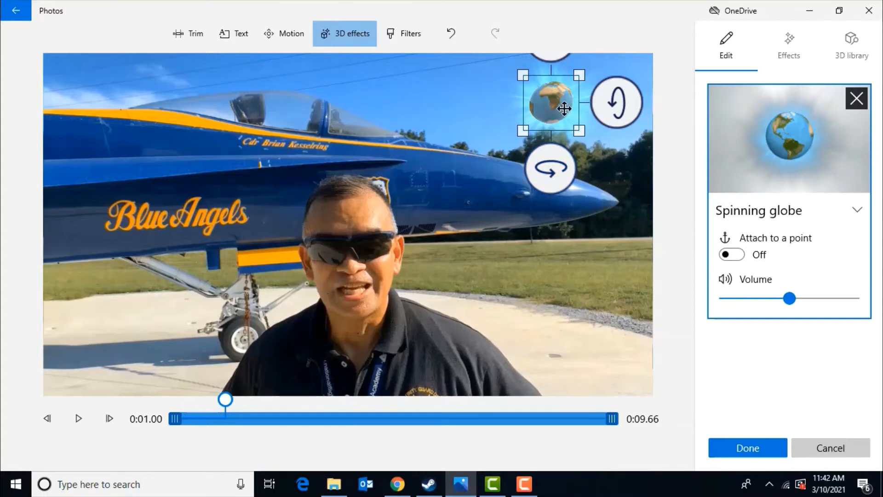
{"action": "left_click_drag", "start_coordinate": [564, 108], "coordinate": [569, 115]}
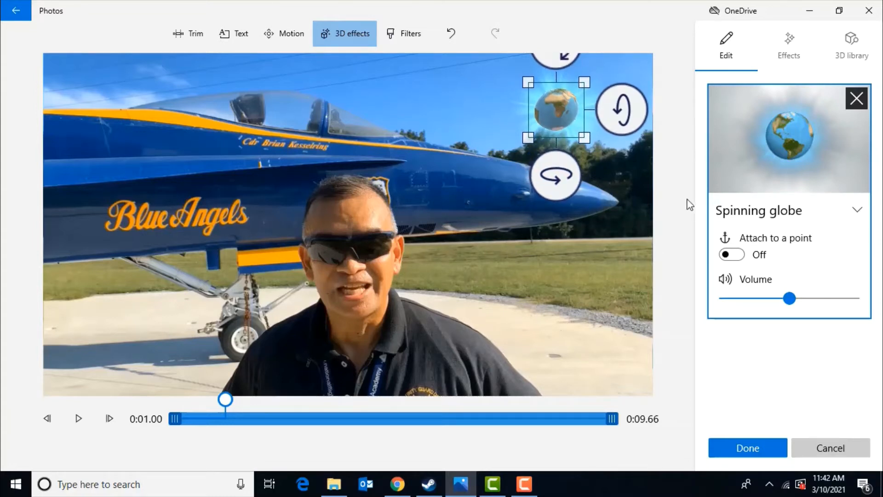
{"action": "left_click_drag", "start_coordinate": [726, 257], "coordinate": [745, 256]}
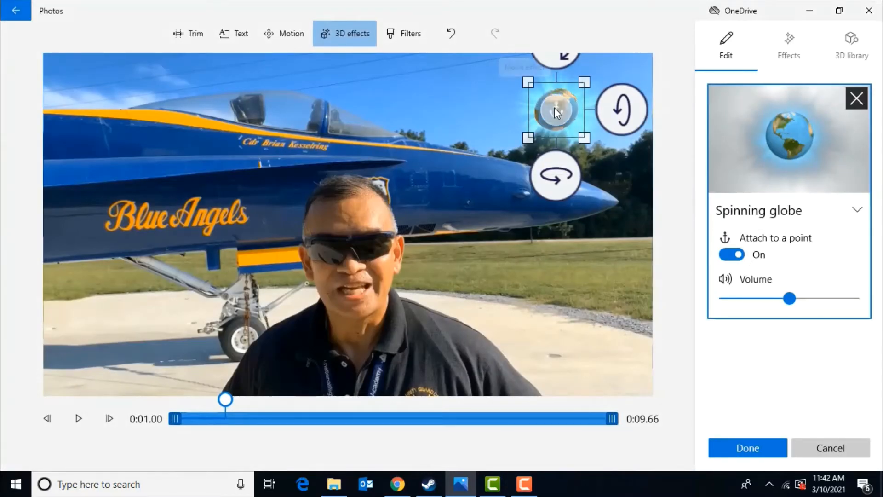
{"action": "left_click_drag", "start_coordinate": [554, 108], "coordinate": [474, 153]}
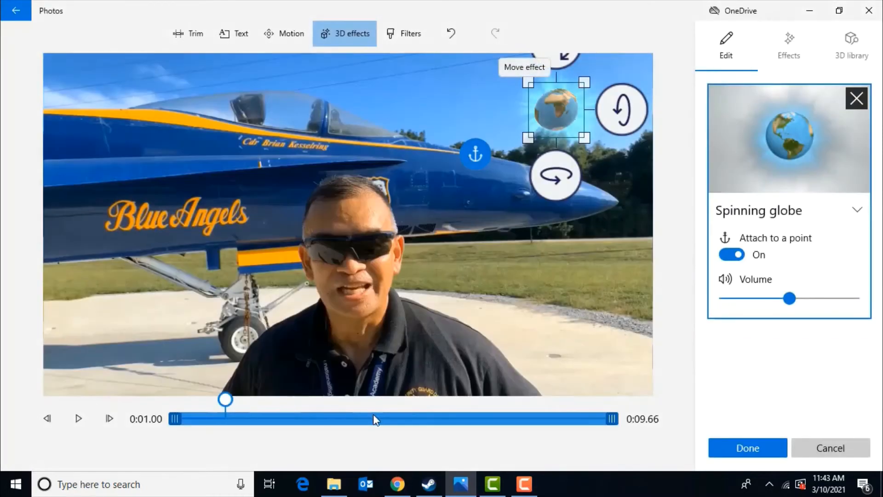
Step: Shorten the globe effect so it ends before the clip's end, preview it, and apply the effect
{"action": "left_click_drag", "start_coordinate": [616, 425], "coordinate": [589, 424]}
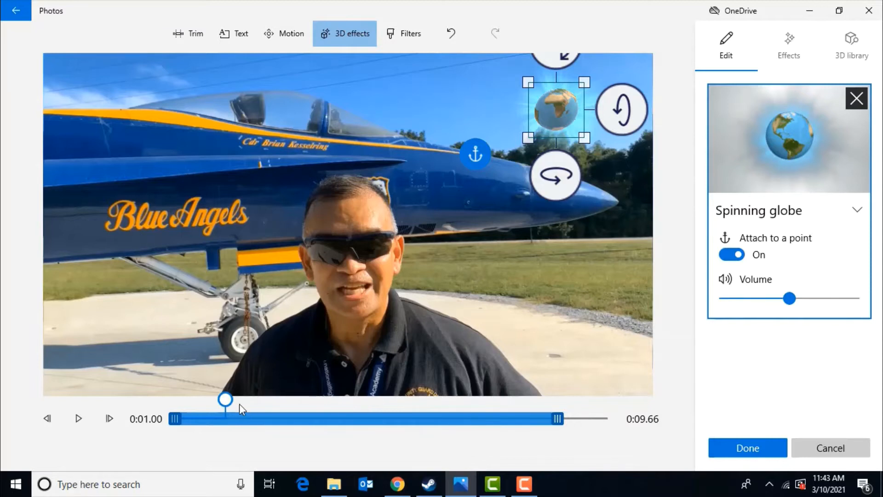
{"action": "left_click_drag", "start_coordinate": [226, 400], "coordinate": [181, 401]}
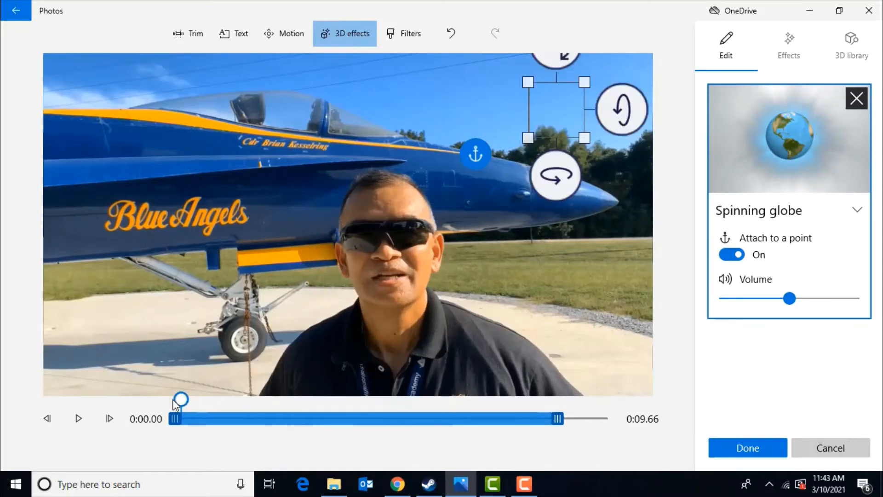
{"action": "left_click", "coordinate": [78, 418]}
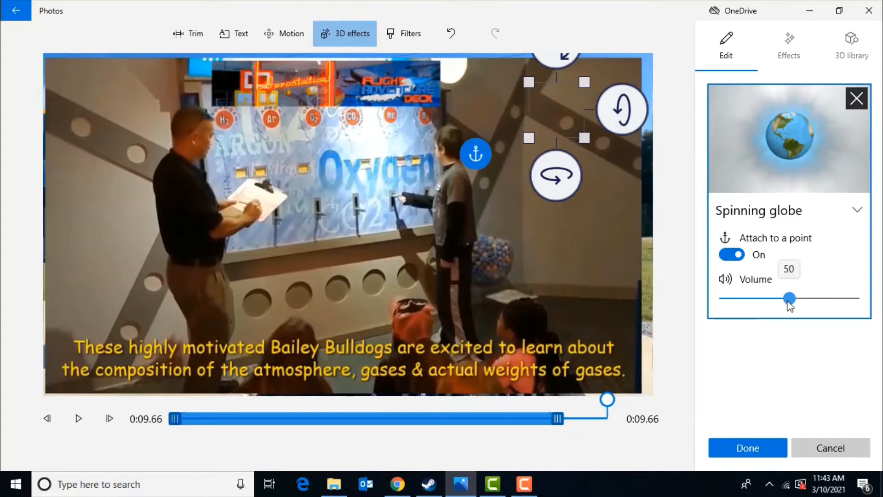
{"action": "left_click", "coordinate": [741, 456]}
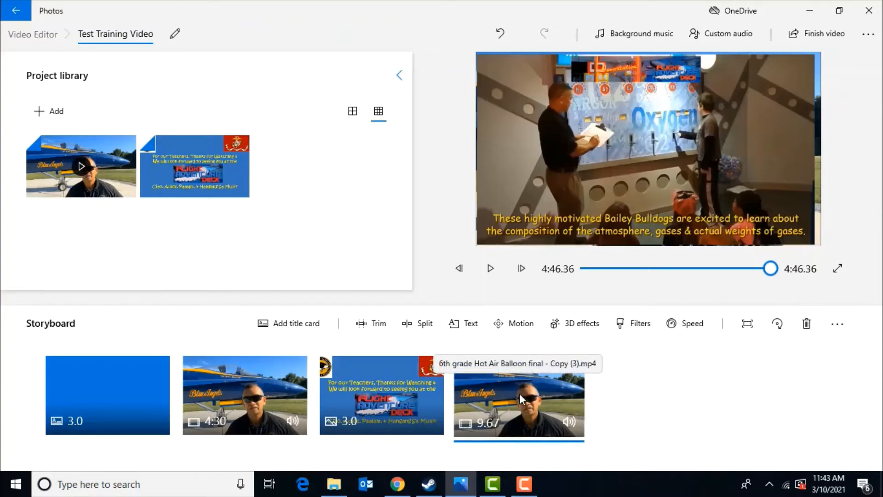
Step: Add the Atomic motion 3D effect to the final clip and extend it to span the whole clip
{"action": "left_click", "coordinate": [578, 328]}
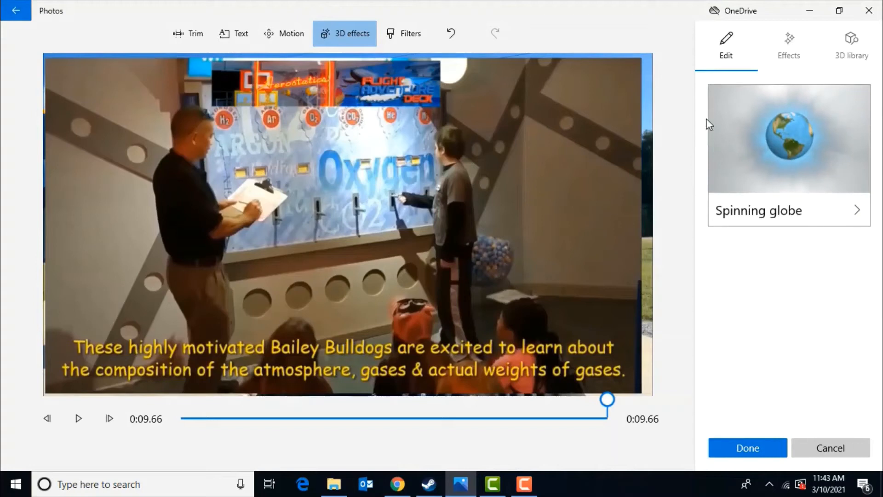
{"action": "left_click", "coordinate": [789, 52]}
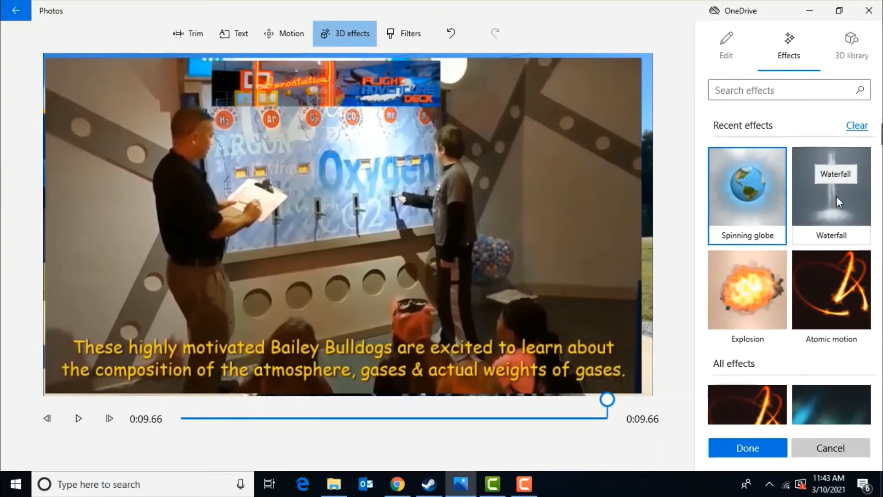
{"action": "left_click", "coordinate": [832, 292]}
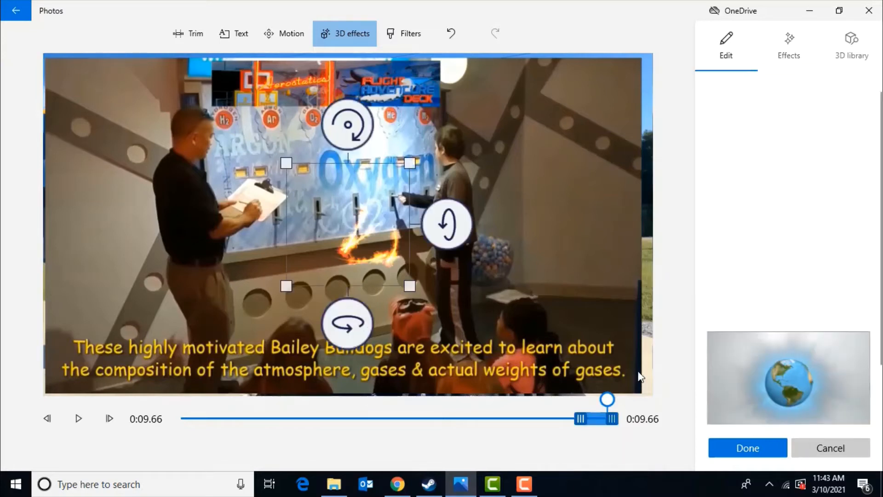
{"action": "left_click_drag", "start_coordinate": [580, 424], "coordinate": [161, 407]}
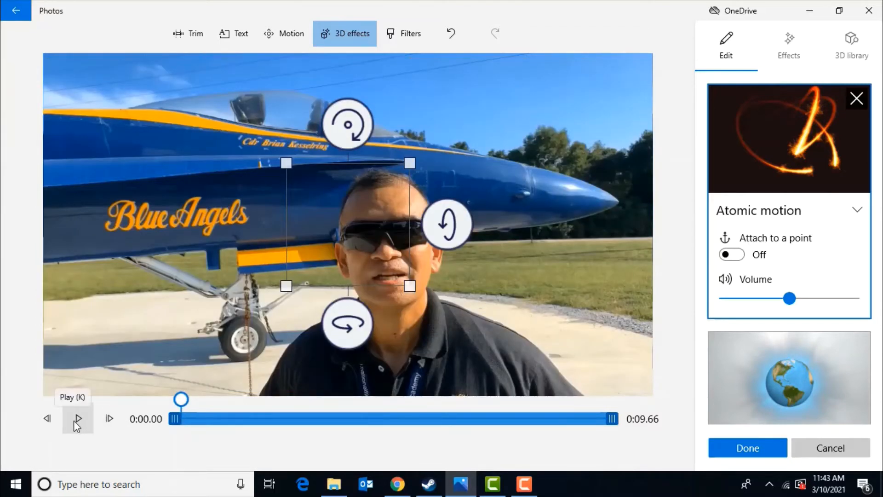
Step: Move the Atomic motion effect onto the jet, attach it to a point on the fuselage, preview, and apply the effects
{"action": "left_click_drag", "start_coordinate": [361, 229], "coordinate": [225, 143]}
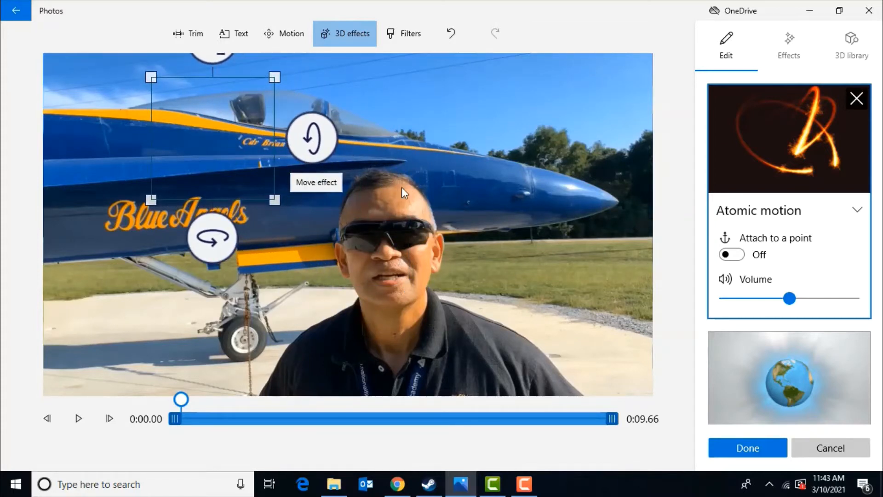
{"action": "left_click", "coordinate": [726, 255]}
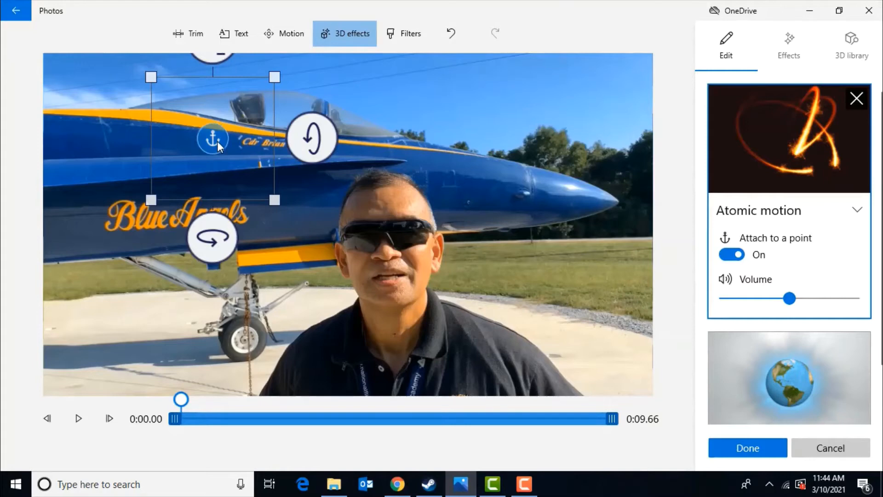
{"action": "left_click_drag", "start_coordinate": [217, 140], "coordinate": [416, 139]}
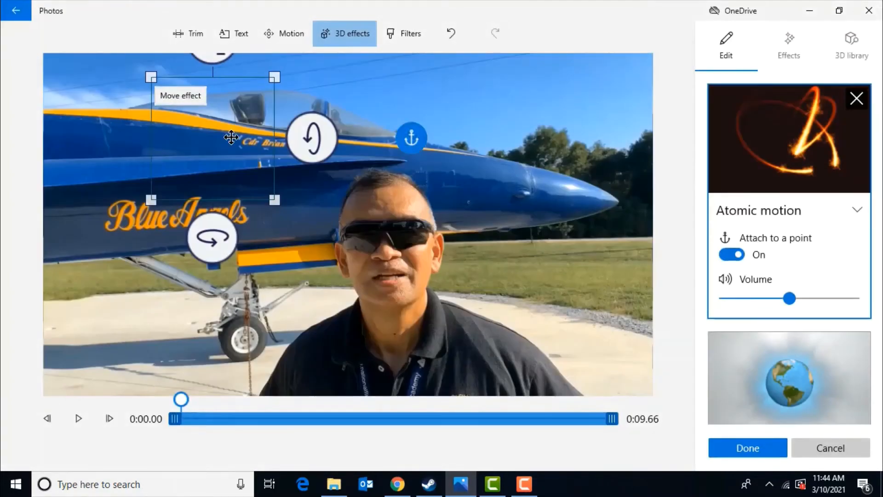
{"action": "left_click_drag", "start_coordinate": [223, 132], "coordinate": [424, 127]}
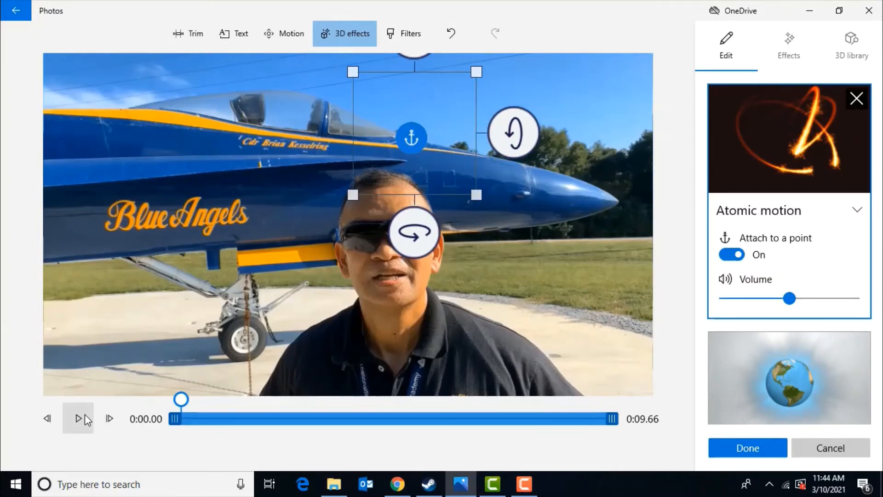
{"action": "left_click", "coordinate": [73, 419]}
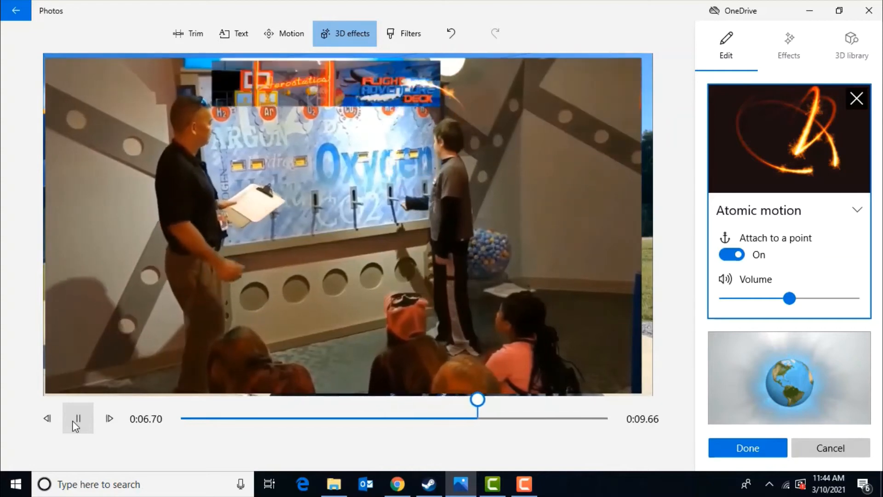
{"action": "left_click", "coordinate": [731, 451]}
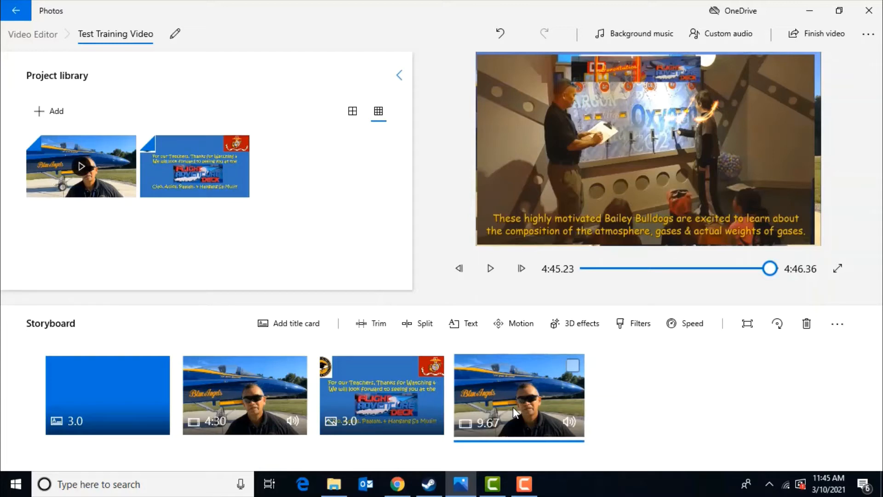
Step: Copy the final 9.67-second clip and paste a duplicate at the end of the storyboard
{"action": "left_click", "coordinate": [571, 371]}
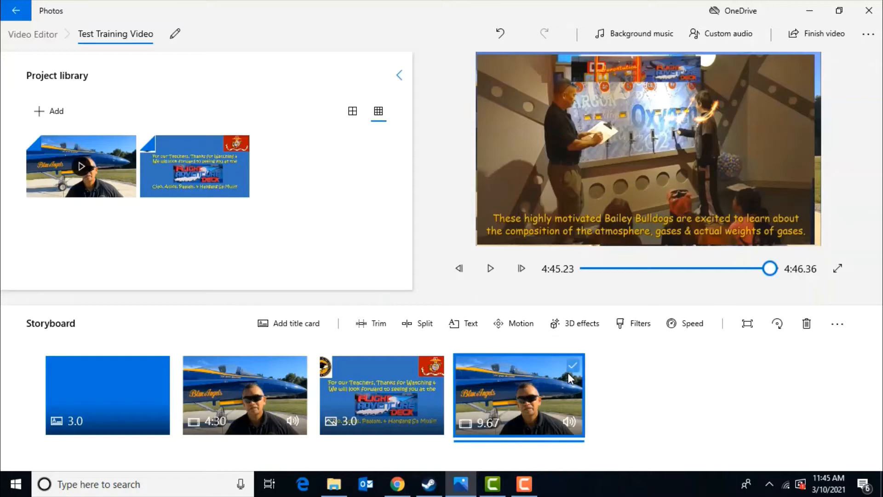
{"action": "right_click", "coordinate": [569, 377]}
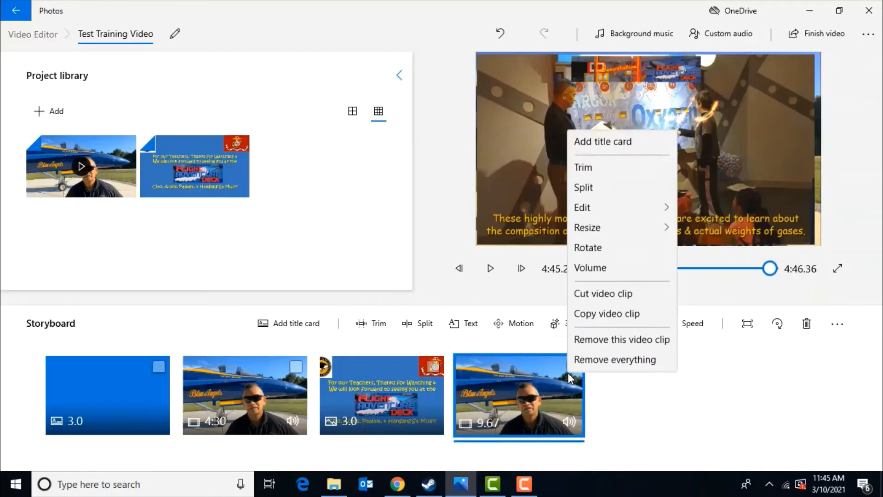
{"action": "left_click", "coordinate": [599, 313]}
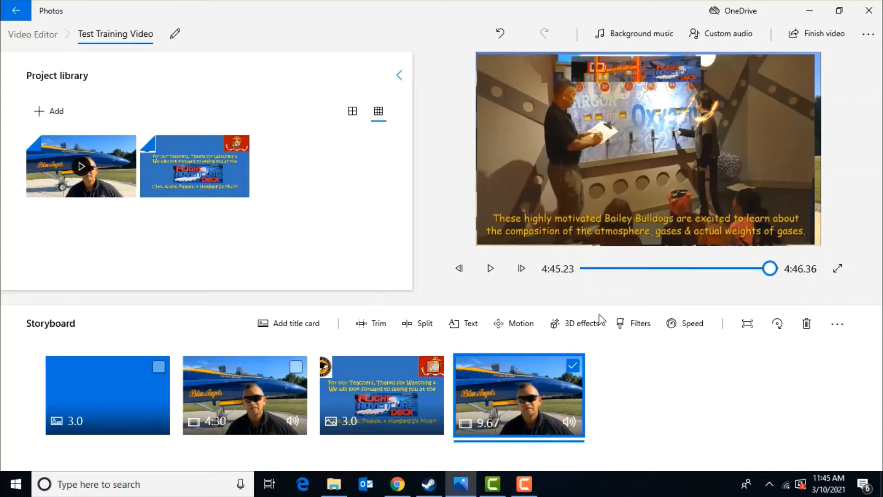
{"action": "right_click", "coordinate": [553, 389]}
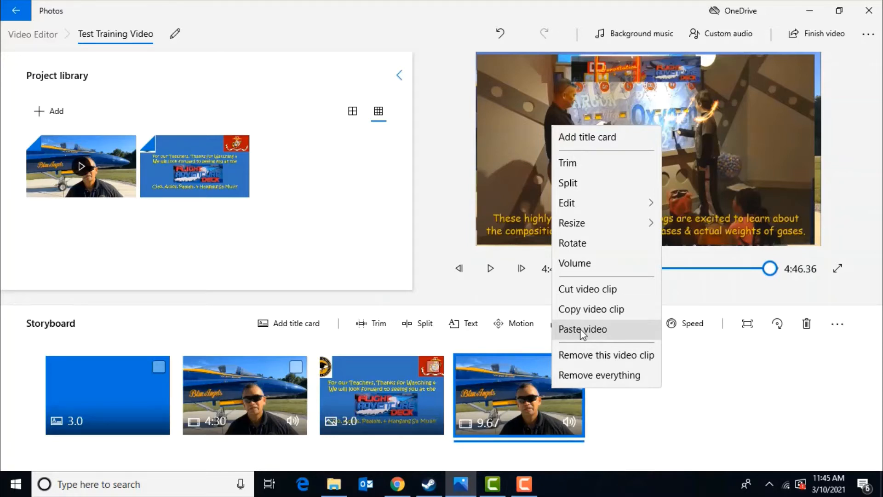
{"action": "left_click", "coordinate": [582, 330]}
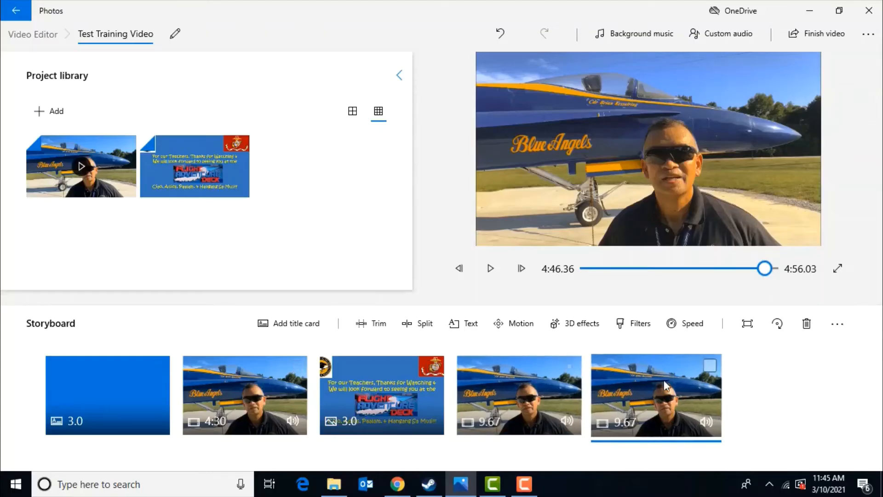
Step: Speed up the duplicated last clip toward Fast and preview the result
{"action": "left_click", "coordinate": [690, 326]}
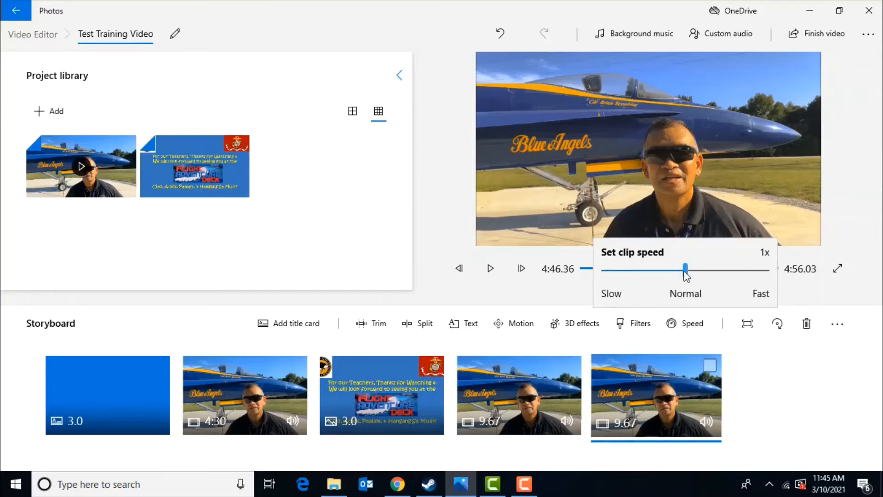
{"action": "left_click_drag", "start_coordinate": [687, 274], "coordinate": [739, 277]}
{"action": "left_click", "coordinate": [697, 372]}
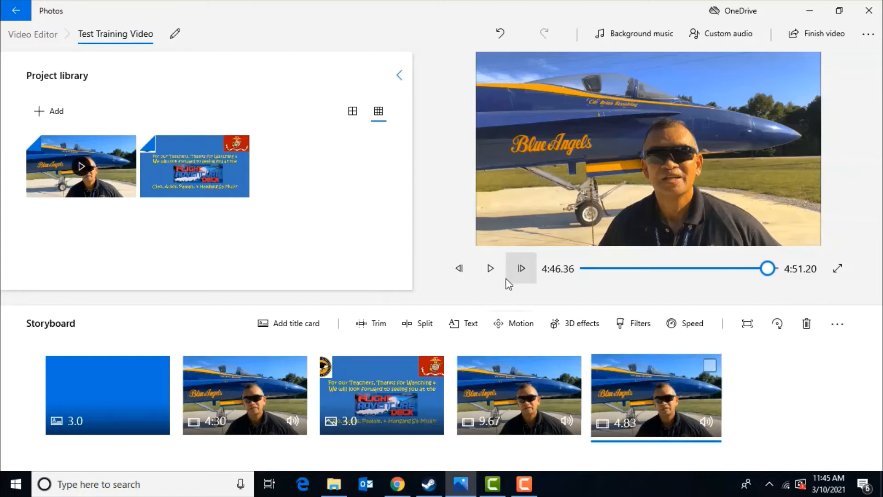
{"action": "left_click", "coordinate": [490, 274]}
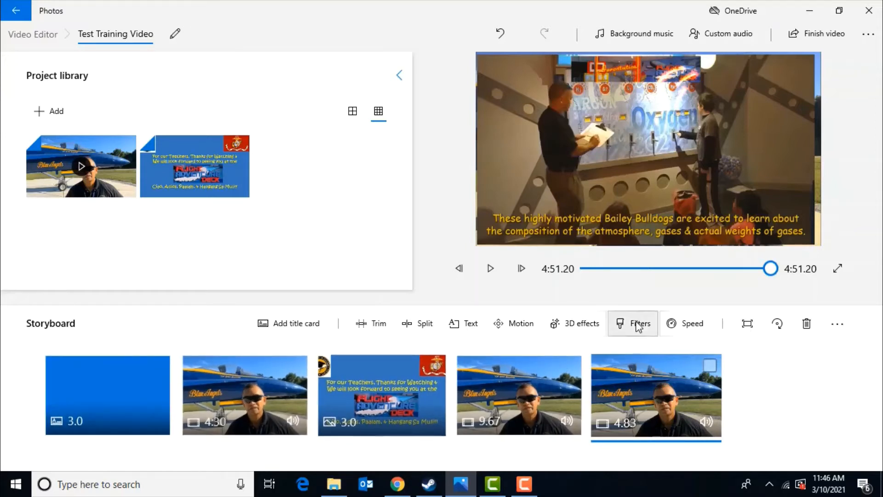
Step: Remove the black bars from the closing image clip
{"action": "left_click", "coordinate": [407, 397]}
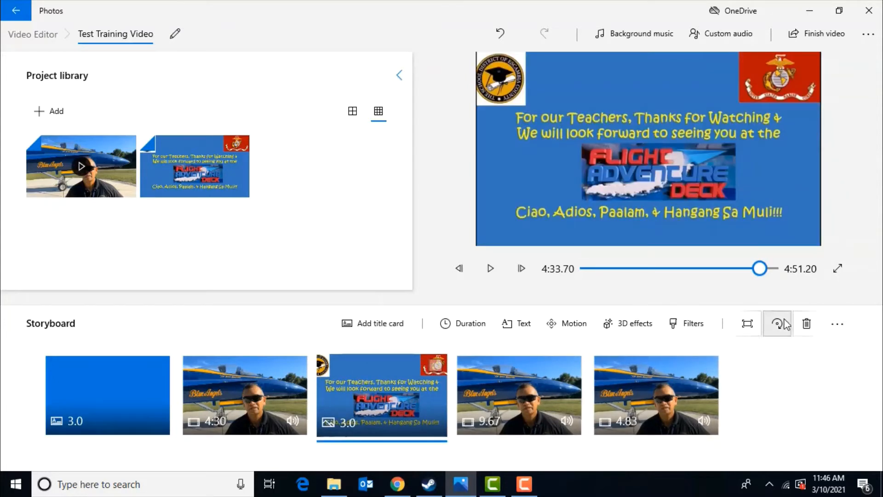
{"action": "left_click", "coordinate": [747, 325]}
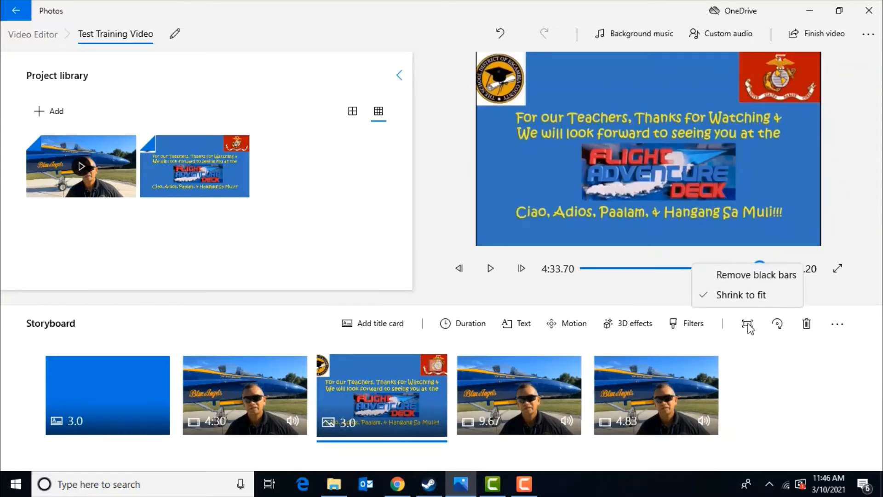
{"action": "left_click", "coordinate": [746, 276]}
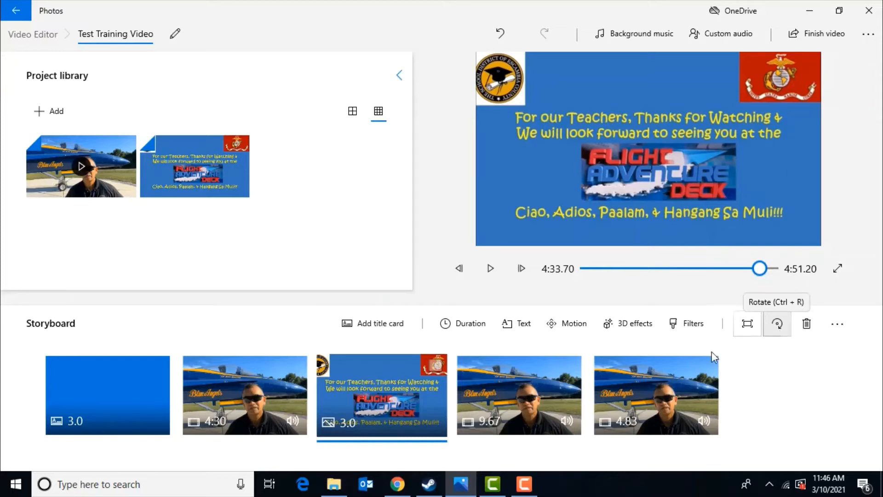
{"action": "left_click", "coordinate": [837, 324]}
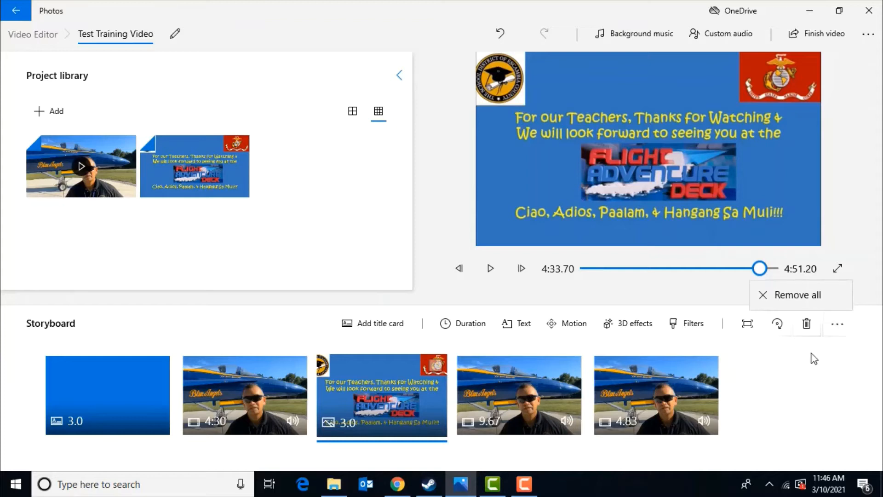
{"action": "left_click", "coordinate": [810, 392]}
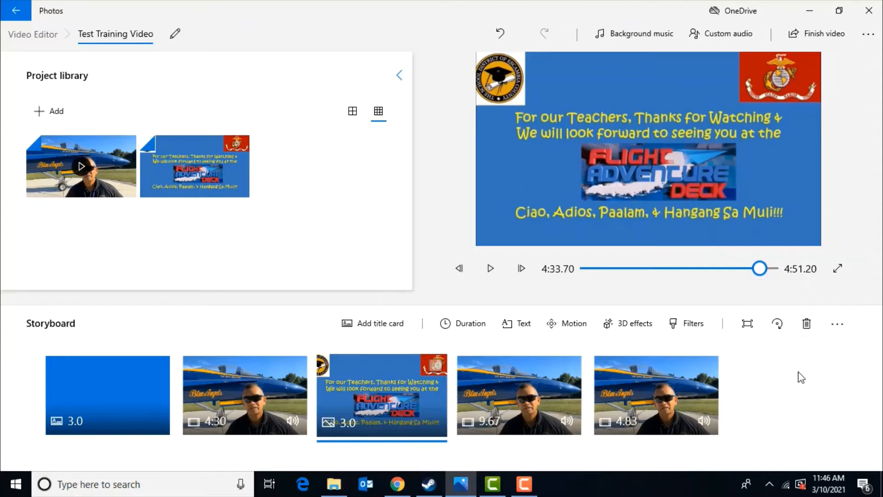
{"action": "left_click", "coordinate": [869, 39]}
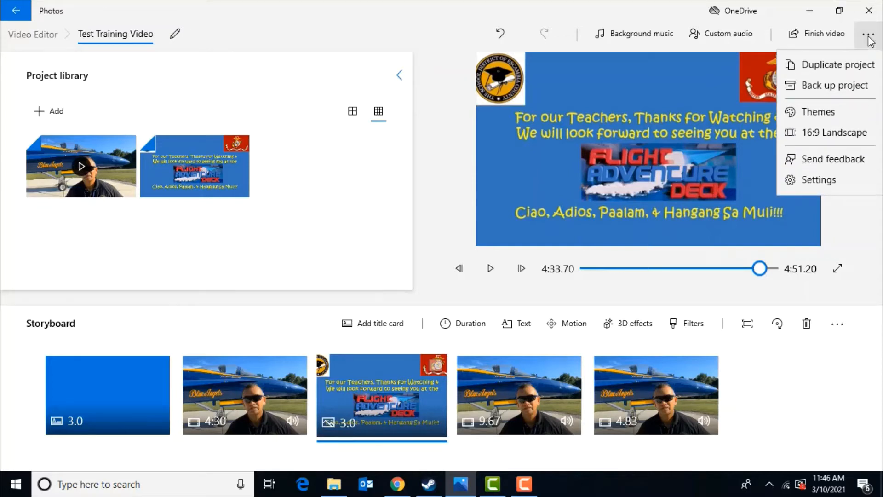
{"action": "left_click", "coordinate": [832, 85]}
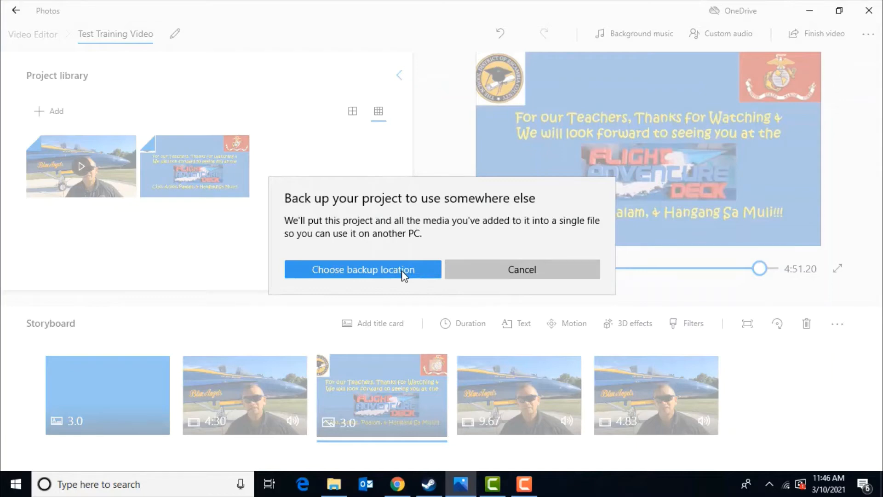
{"action": "left_click", "coordinate": [526, 271]}
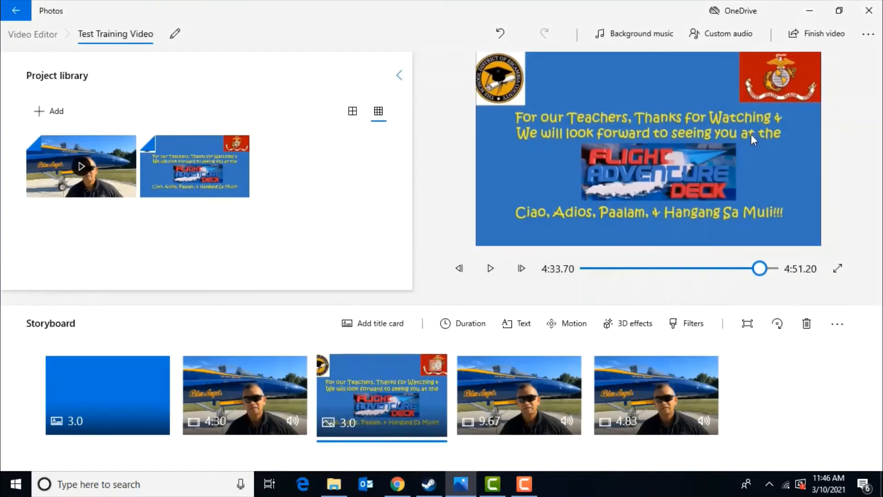
Step: Apply the Electric theme to the video project
{"action": "left_click", "coordinate": [868, 33]}
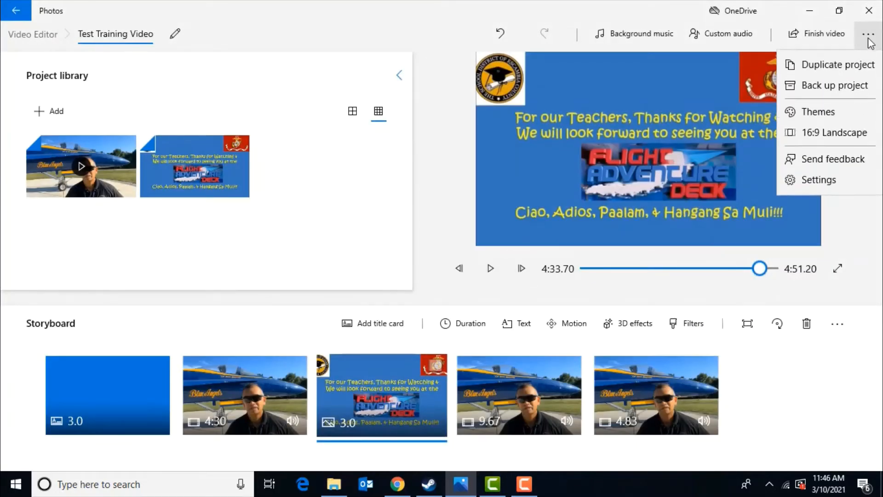
{"action": "left_click", "coordinate": [827, 113]}
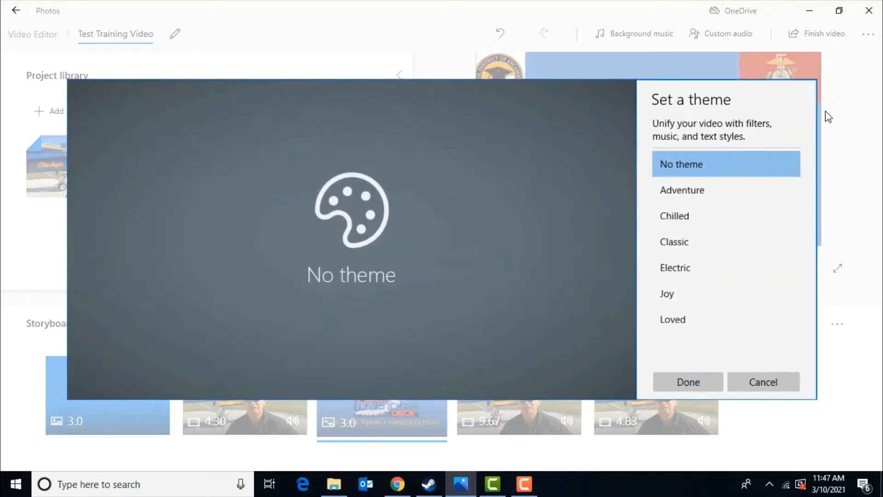
{"action": "left_click", "coordinate": [694, 192]}
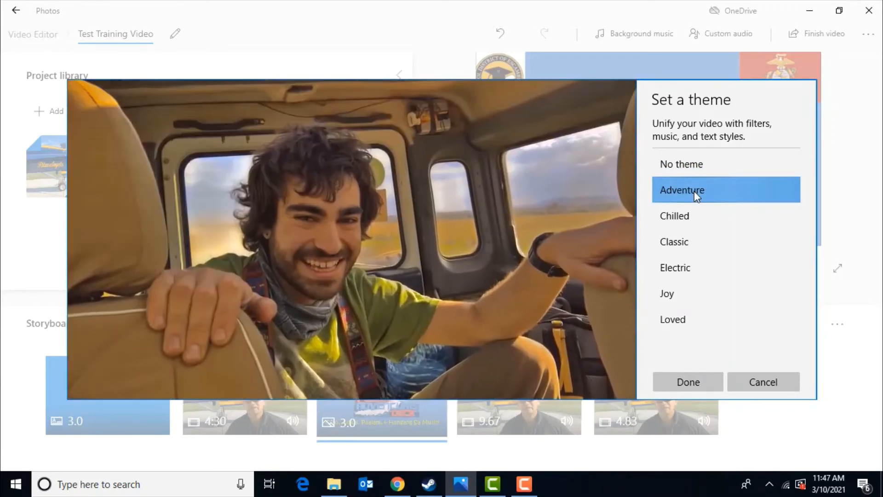
{"action": "mouse_move", "coordinate": [579, 264]}
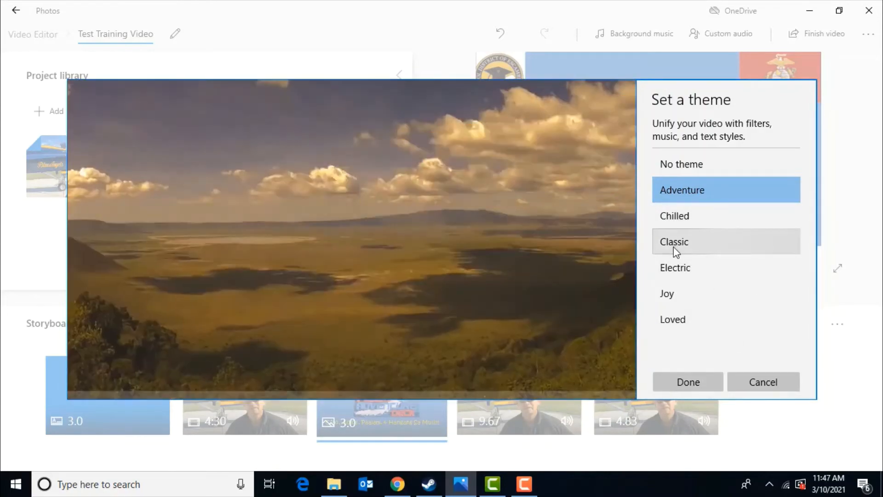
{"action": "left_click", "coordinate": [679, 269]}
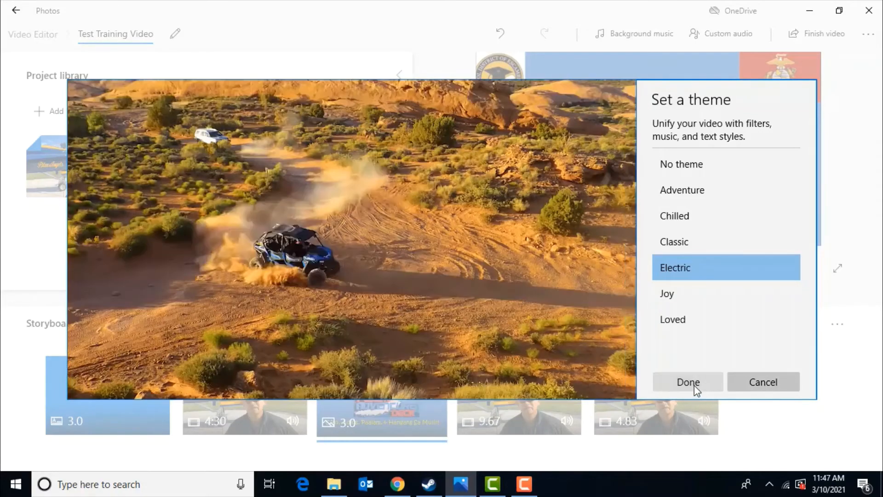
{"action": "left_click", "coordinate": [694, 385]}
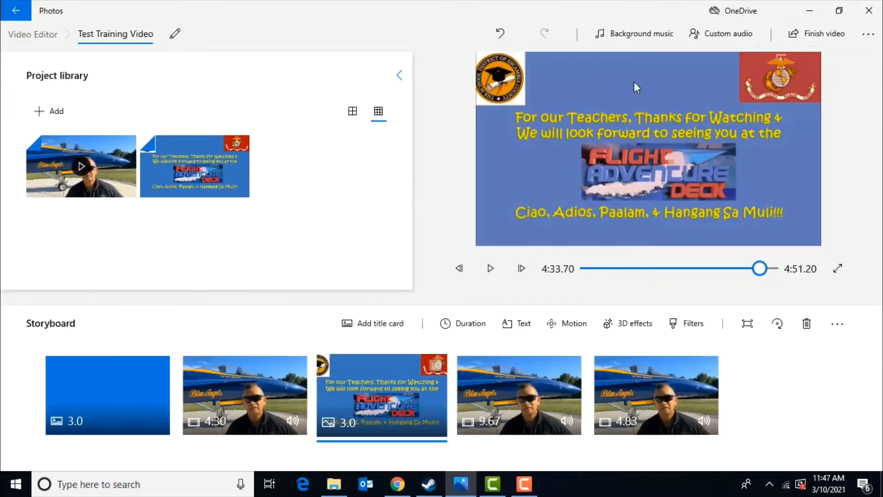
Step: Open the background music options and select the Funky Strut track
{"action": "left_click", "coordinate": [637, 40]}
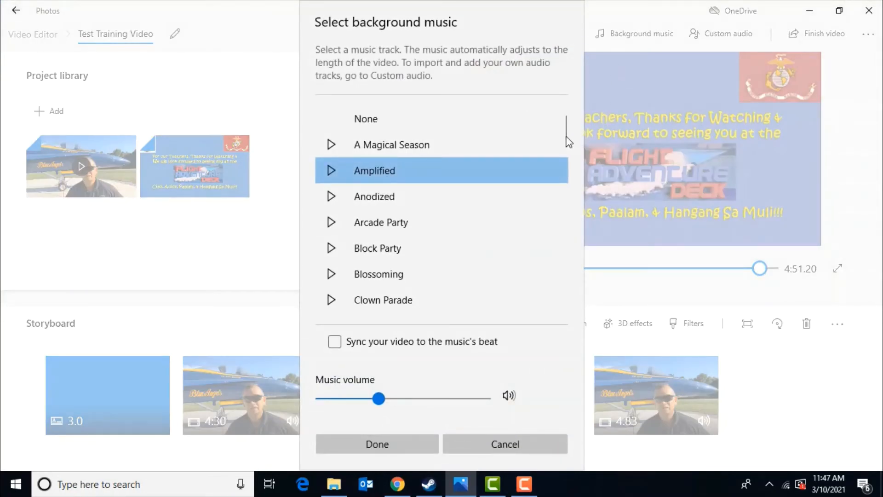
{"action": "left_click_drag", "start_coordinate": [564, 140], "coordinate": [555, 175]}
{"action": "scroll", "coordinate": [556, 197], "scroll_direction": "down", "scroll_amount": 3}
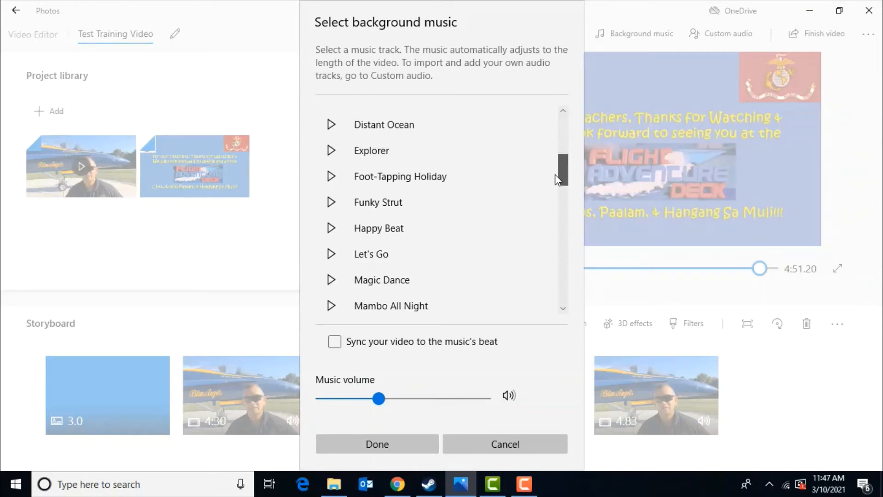
{"action": "left_click", "coordinate": [375, 199]}
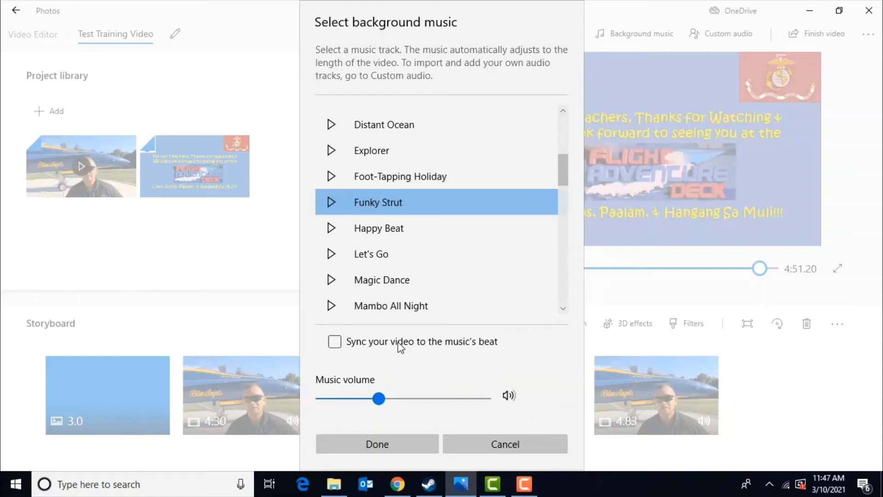
Step: Raise the music volume to 100 and preview the Funky Strut track
{"action": "left_click_drag", "start_coordinate": [378, 399], "coordinate": [501, 405]}
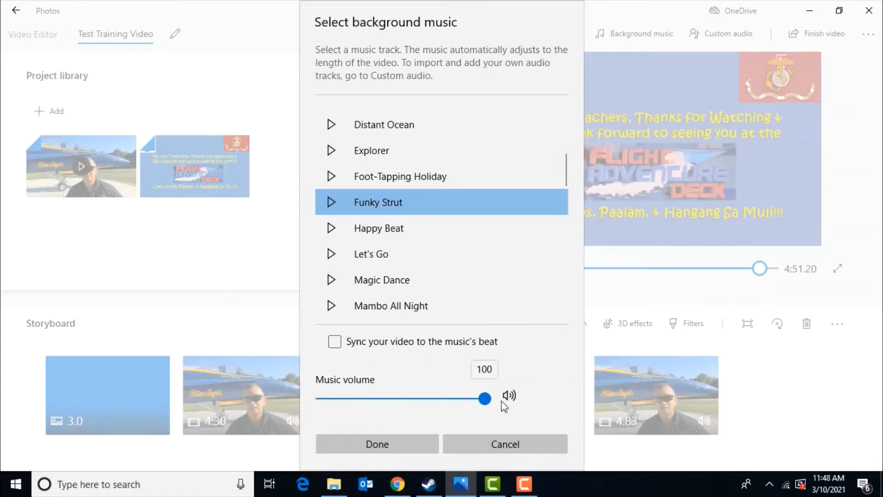
{"action": "left_click", "coordinate": [334, 342]}
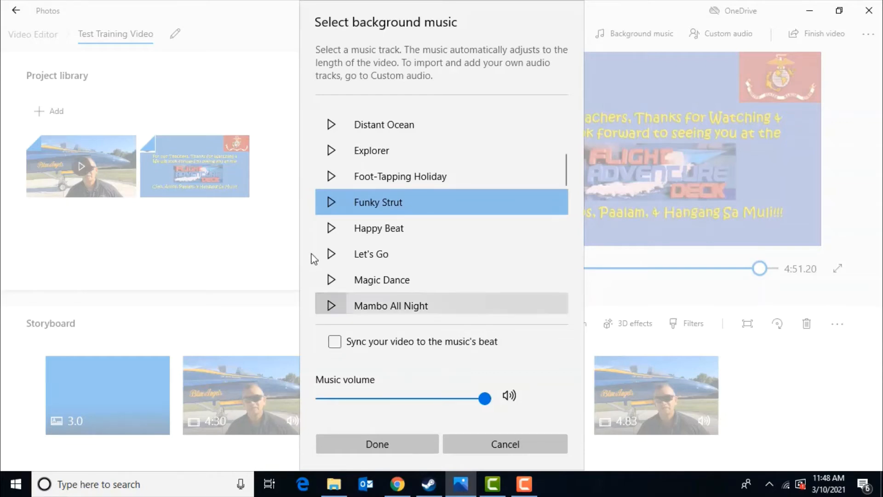
{"action": "left_click", "coordinate": [331, 203]}
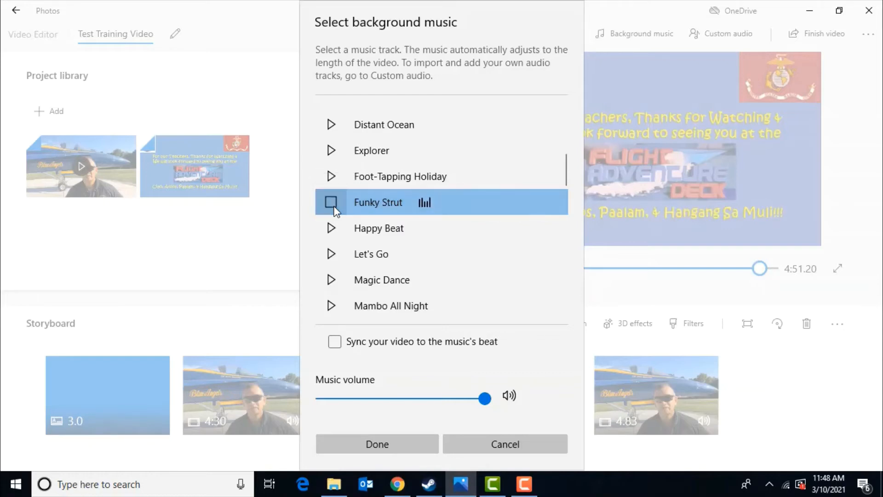
{"action": "left_click", "coordinate": [334, 209]}
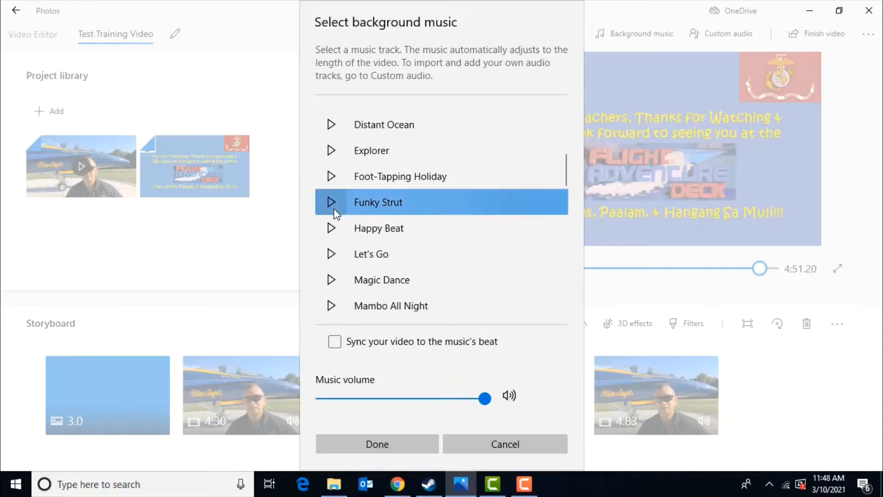
Step: Return the music volume to its default level, preview the track again and apply Funky Strut as background music
{"action": "left_click_drag", "start_coordinate": [485, 398], "coordinate": [379, 399]}
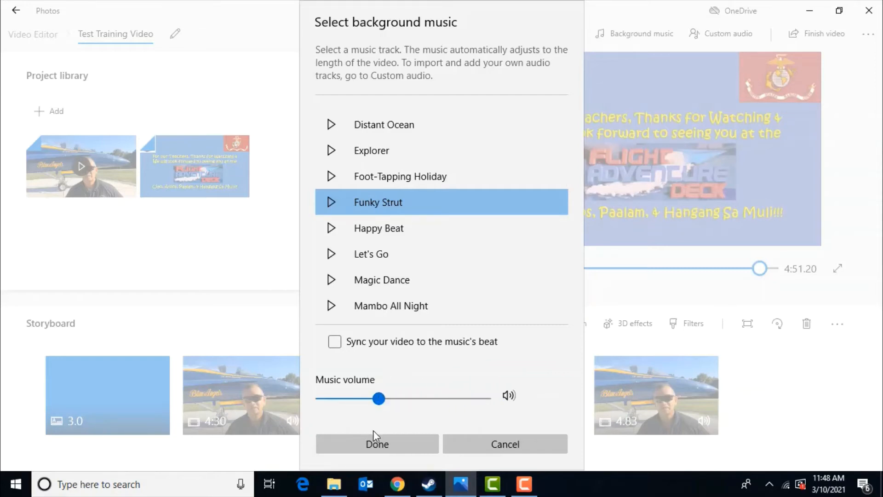
{"action": "left_click", "coordinate": [334, 208]}
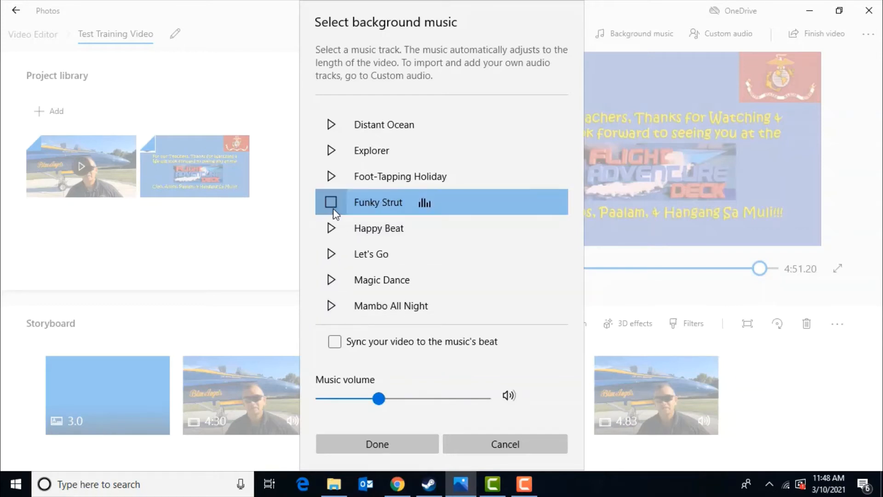
{"action": "left_click", "coordinate": [333, 208]}
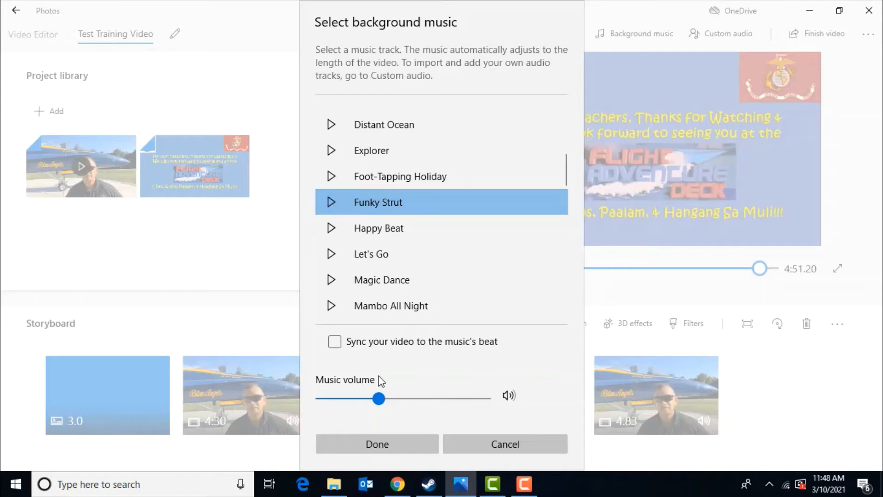
{"action": "left_click", "coordinate": [388, 446]}
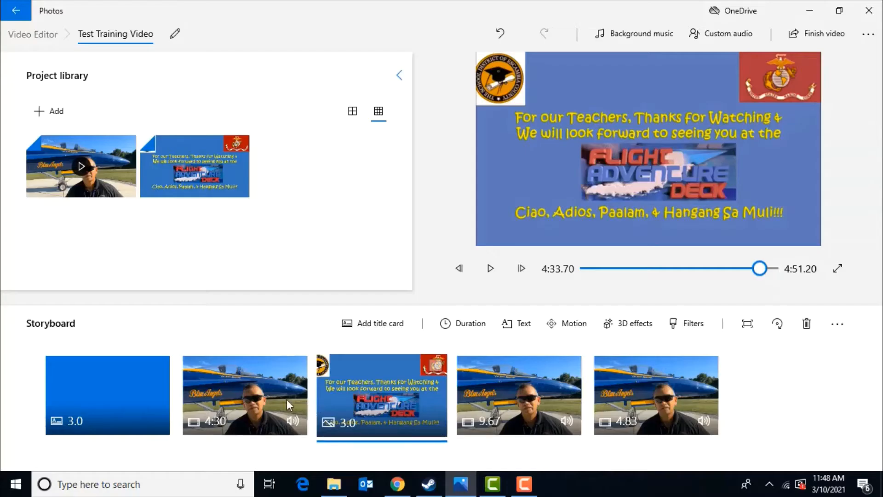
Step: Mute the original audio of the 4:30, 9.67 and 4.83 video clips in the storyboard
{"action": "left_click", "coordinate": [299, 422]}
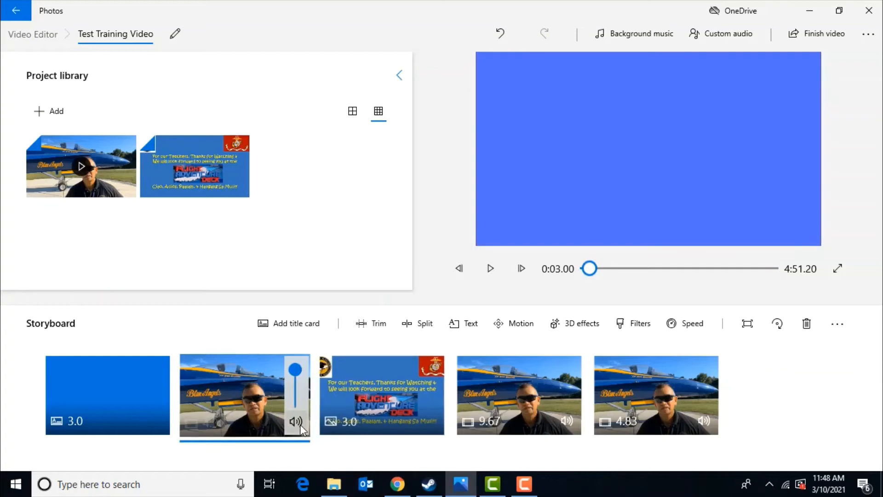
{"action": "left_click_drag", "start_coordinate": [296, 373], "coordinate": [293, 410]}
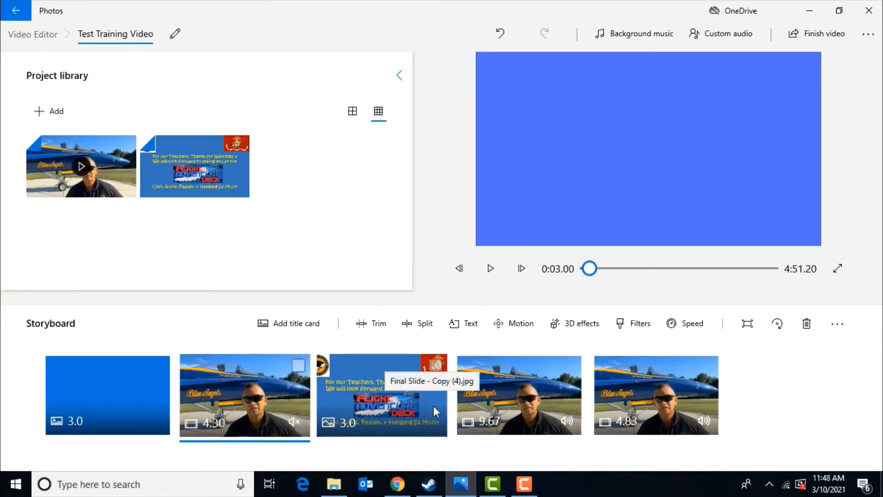
{"action": "left_click", "coordinate": [562, 421]}
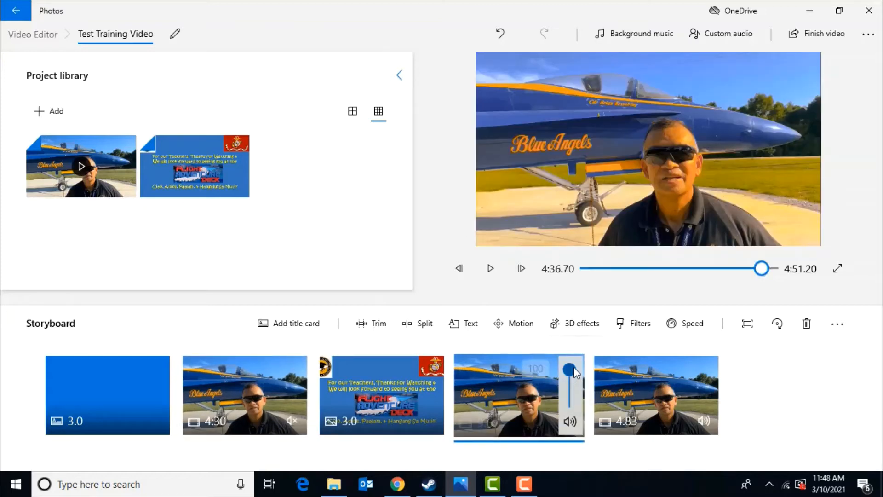
{"action": "left_click_drag", "start_coordinate": [573, 366], "coordinate": [571, 424]}
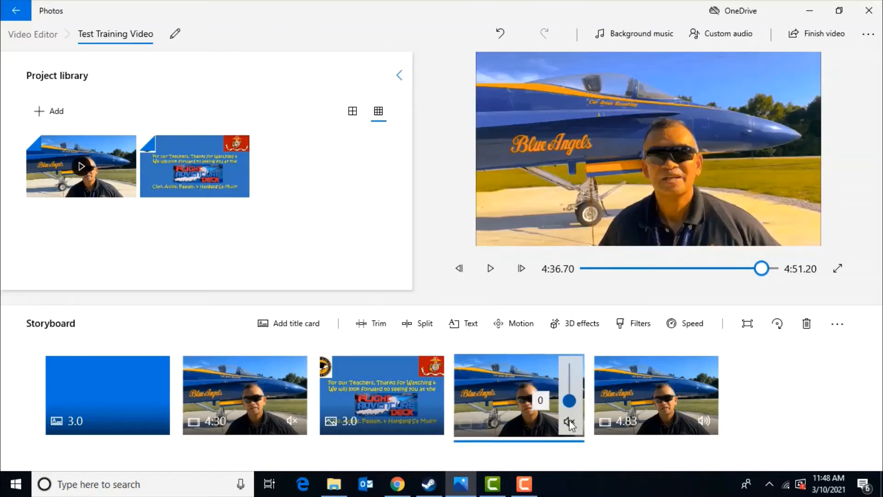
{"action": "left_click", "coordinate": [707, 418]}
{"action": "left_click_drag", "start_coordinate": [705, 372], "coordinate": [706, 418]}
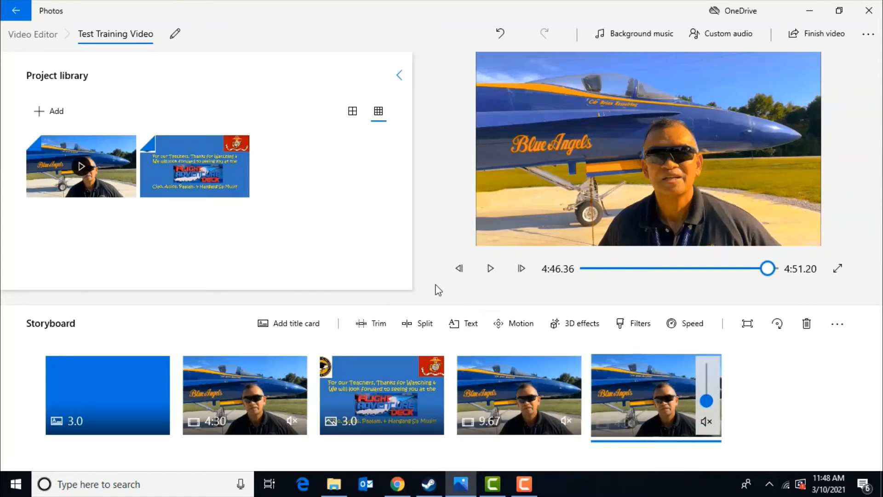
{"action": "left_click", "coordinate": [126, 387]}
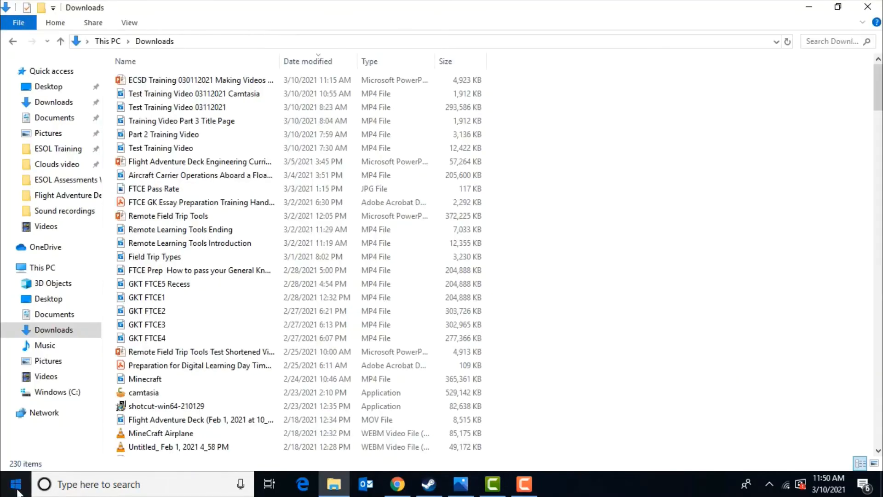
Step: Switch to the Voice Recorder app by launching it from the list of installed apps
{"action": "left_click", "coordinate": [18, 491]}
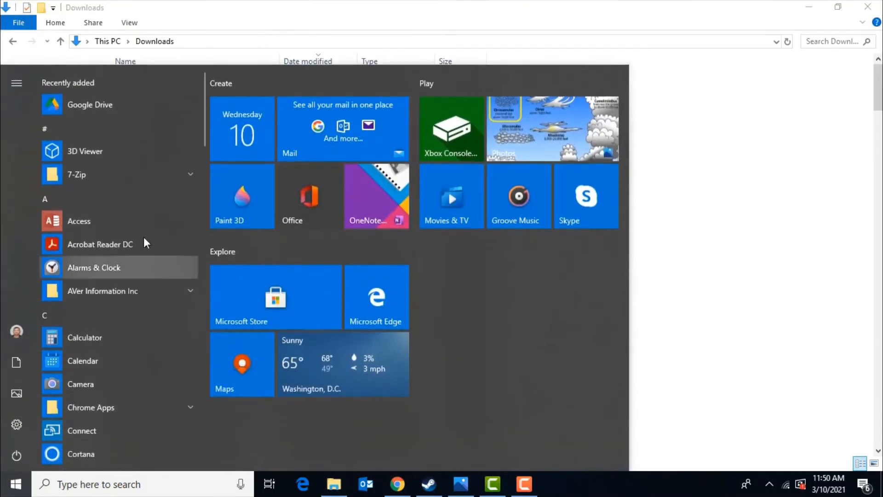
{"action": "scroll", "coordinate": [197, 167], "scroll_direction": "down", "scroll_amount": 15}
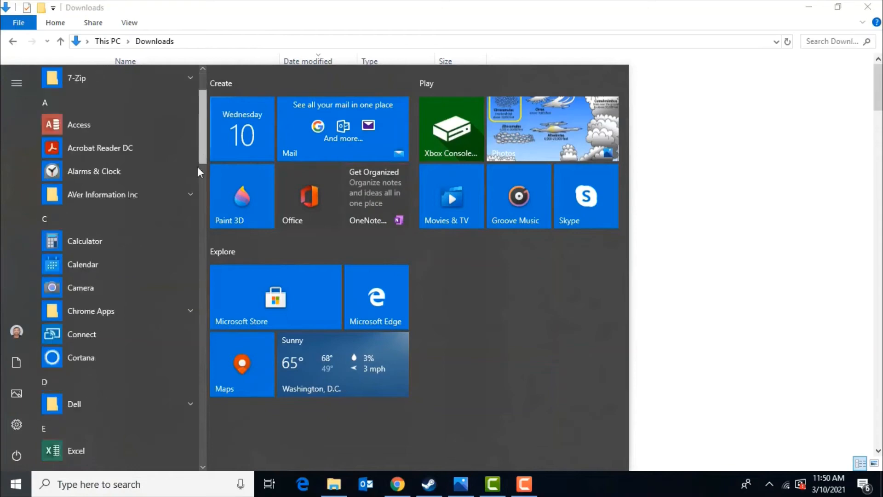
{"action": "left_click_drag", "start_coordinate": [201, 272], "coordinate": [207, 406]}
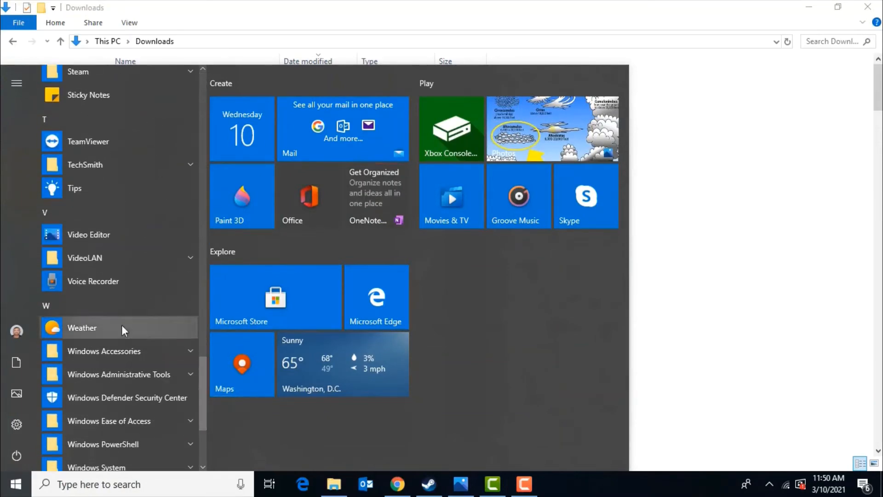
{"action": "left_click", "coordinate": [96, 283]}
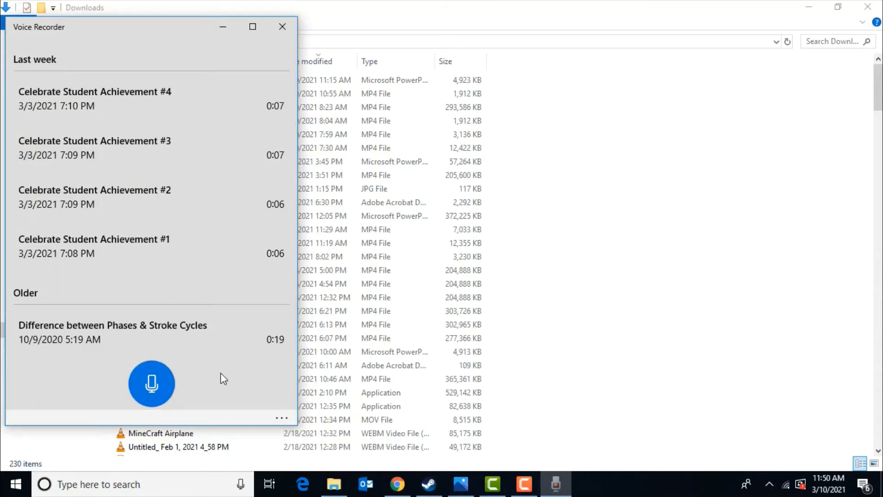
Step: Record a short voice clip of about 5 seconds and stop the recording
{"action": "left_click", "coordinate": [152, 385]}
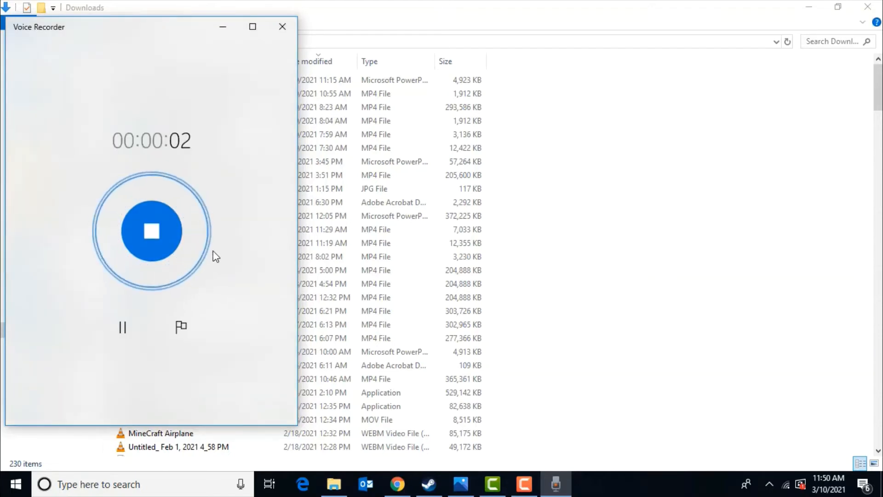
{"action": "left_click", "coordinate": [151, 230]}
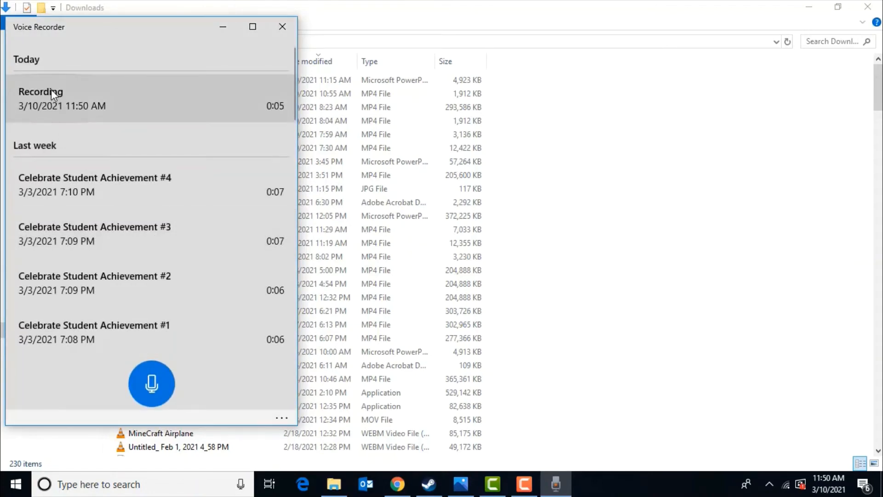
Step: Rename the new recording as Test Recording 03112021
{"action": "right_click", "coordinate": [51, 89]}
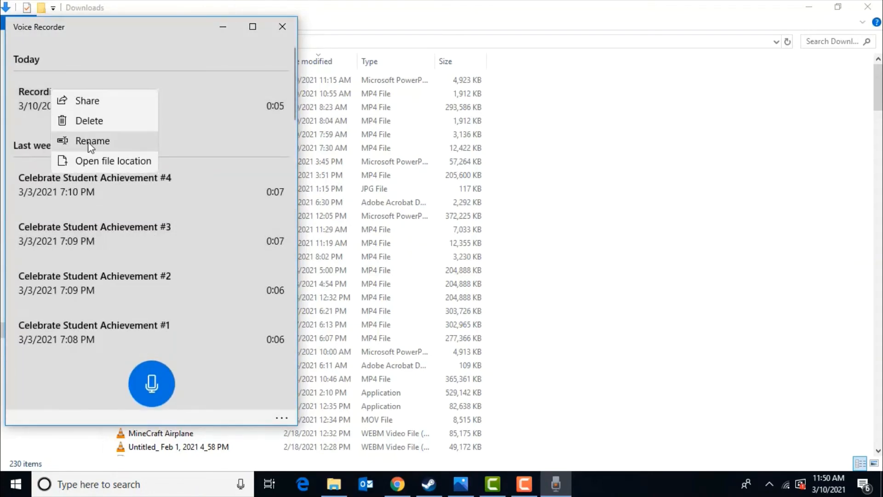
{"action": "left_click", "coordinate": [89, 142]}
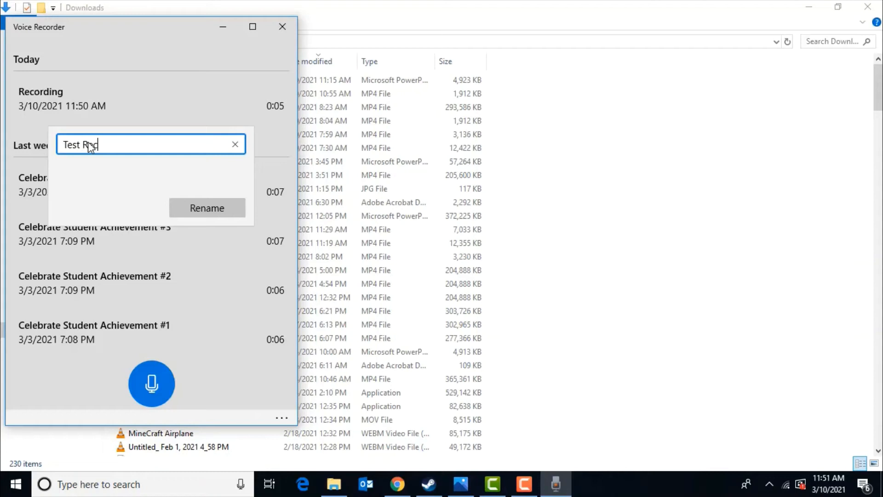
{"action": "type", "text": "Test Recording 03112021"}
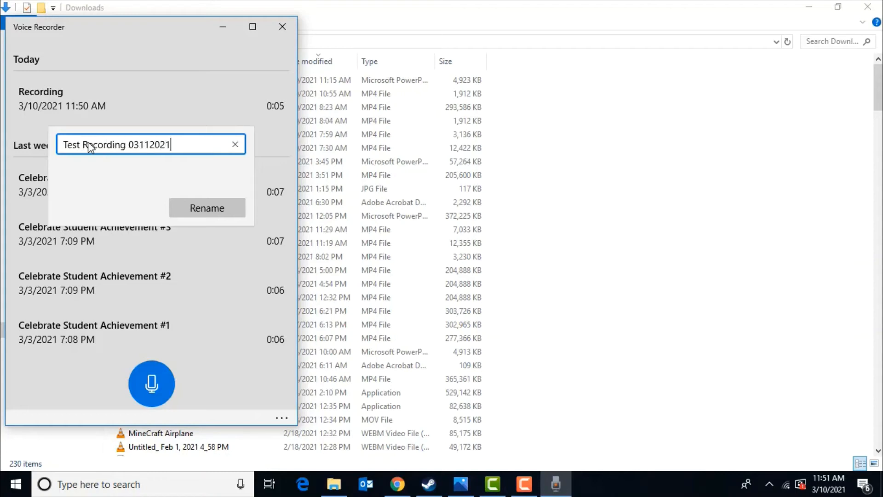
{"action": "left_click", "coordinate": [203, 212]}
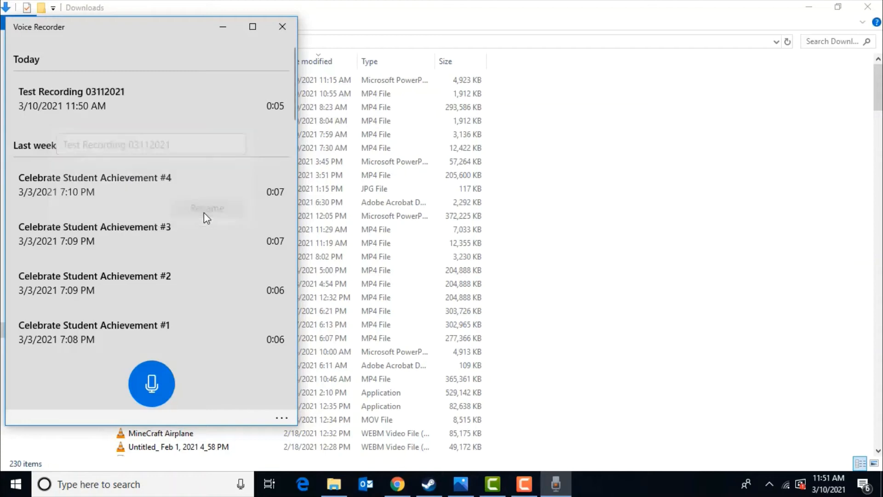
Step: Play back the Test Recording 03112021 clip and close Voice Recorder
{"action": "left_click", "coordinate": [82, 106]}
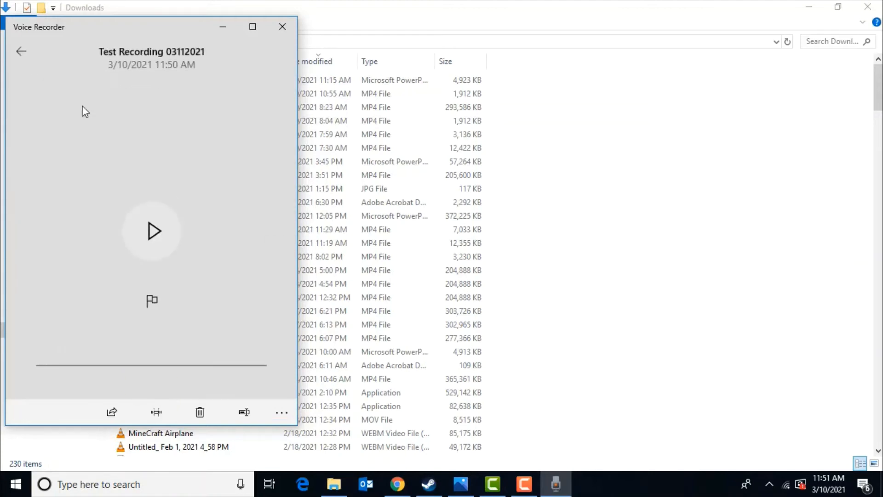
{"action": "left_click", "coordinate": [142, 206]}
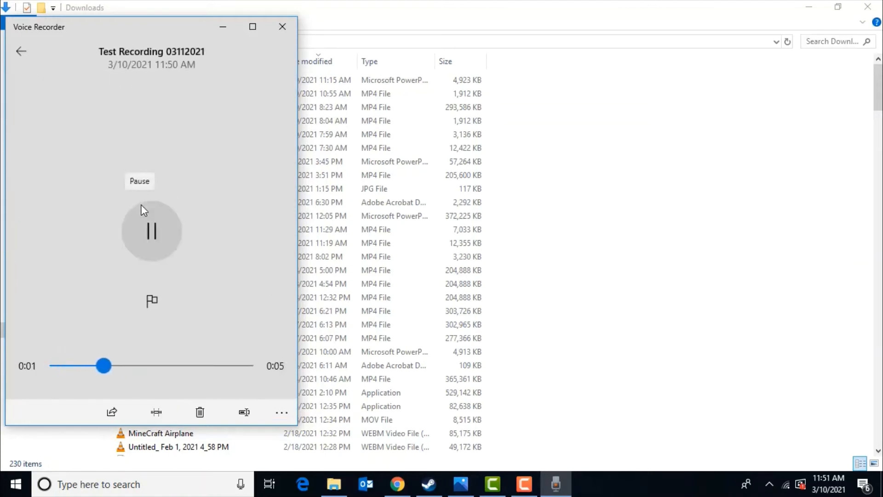
{"action": "left_click", "coordinate": [282, 30]}
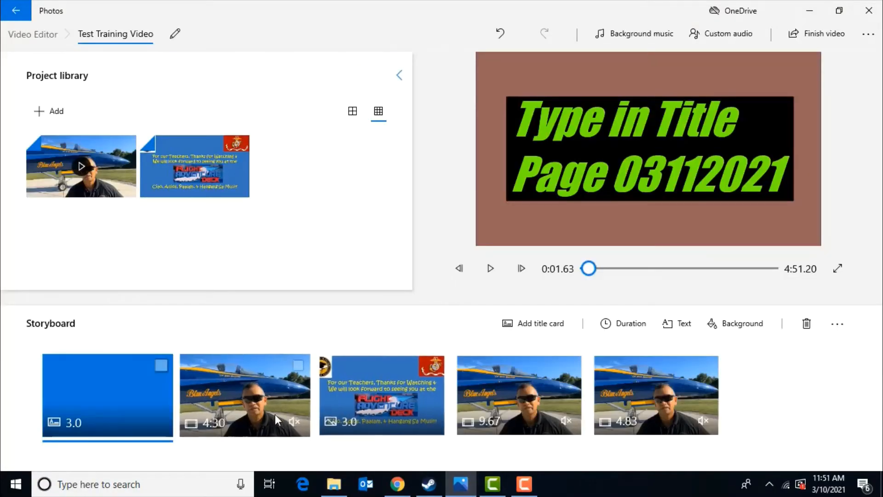
Step: Add the Test Recording 03112021 file from Sound recordings as custom audio for the second clip
{"action": "left_click", "coordinate": [295, 373]}
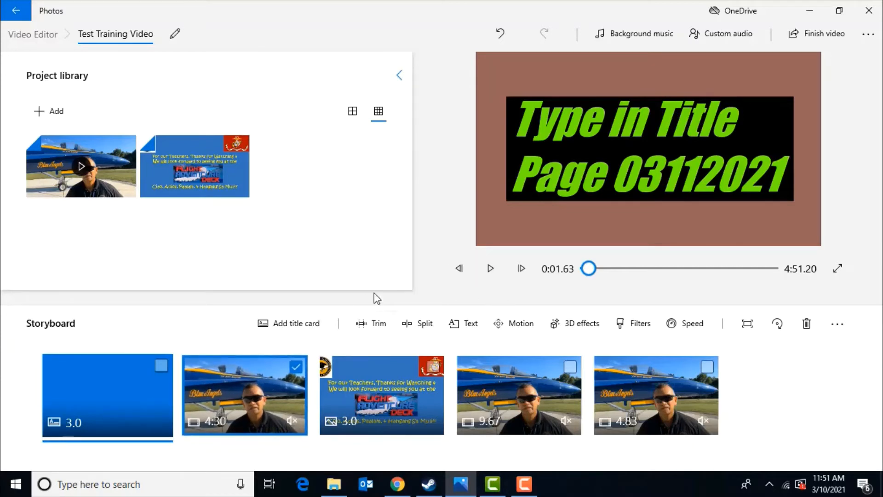
{"action": "left_click", "coordinate": [260, 383]}
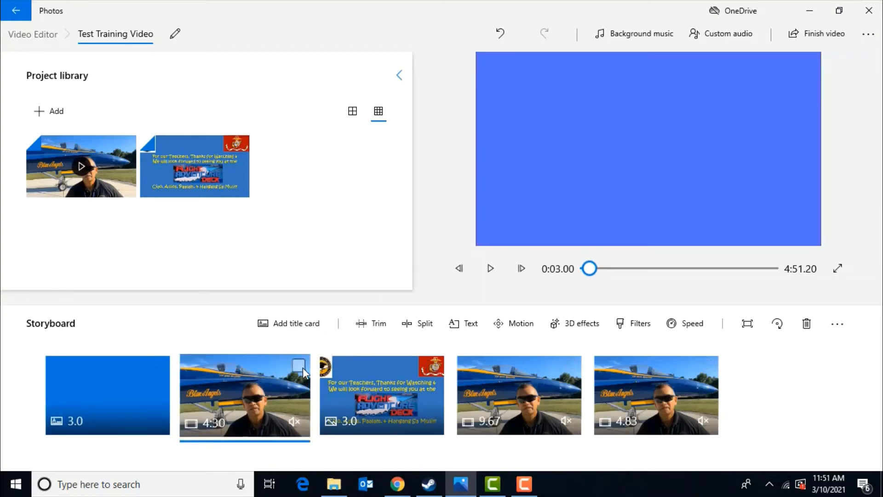
{"action": "left_click", "coordinate": [741, 34]}
{"action": "left_click", "coordinate": [717, 33]}
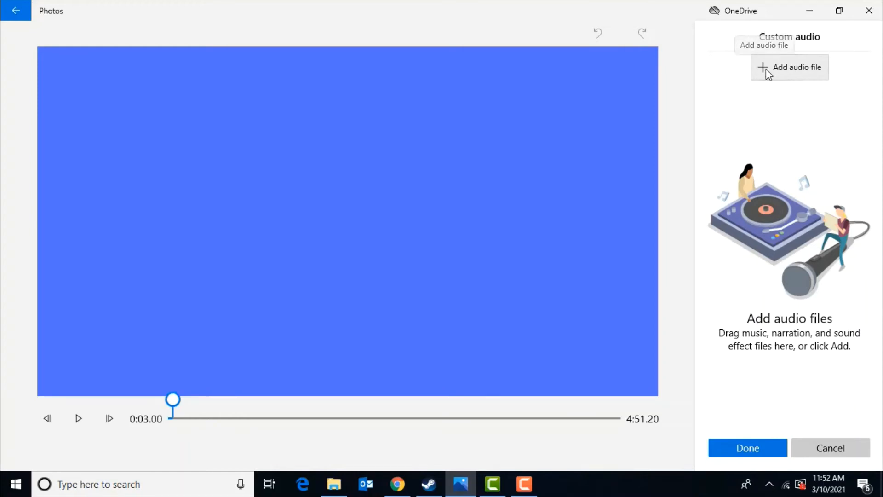
{"action": "left_click", "coordinate": [766, 69]}
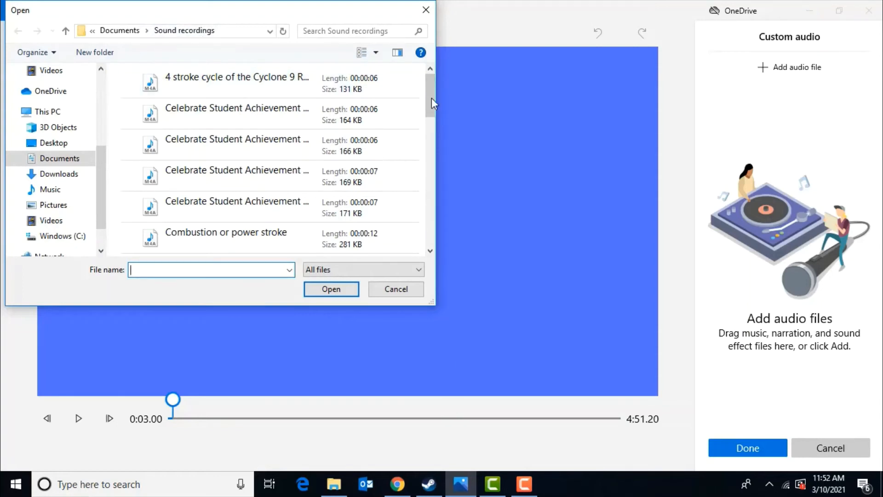
{"action": "left_click_drag", "start_coordinate": [433, 100], "coordinate": [426, 234]}
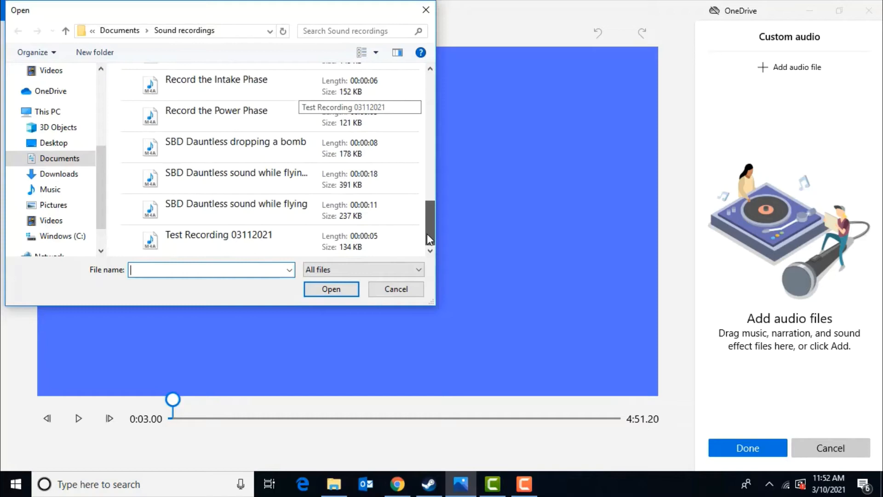
{"action": "left_click", "coordinate": [206, 246]}
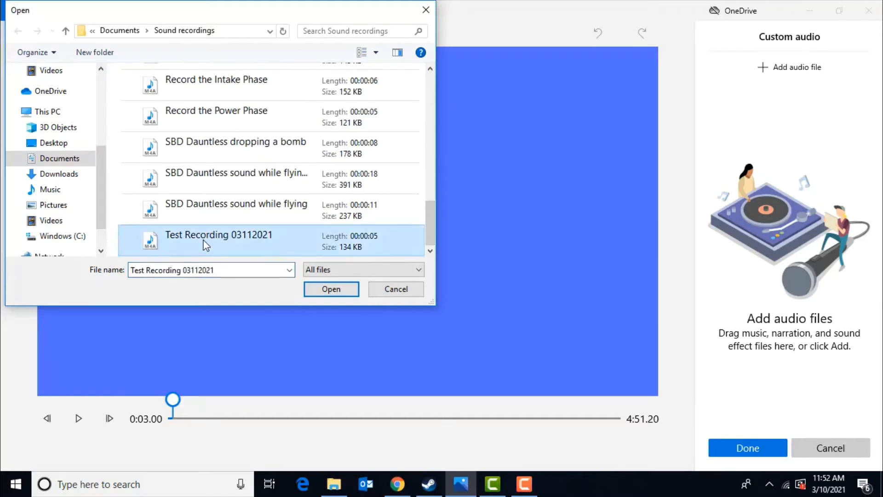
{"action": "left_click", "coordinate": [333, 290]}
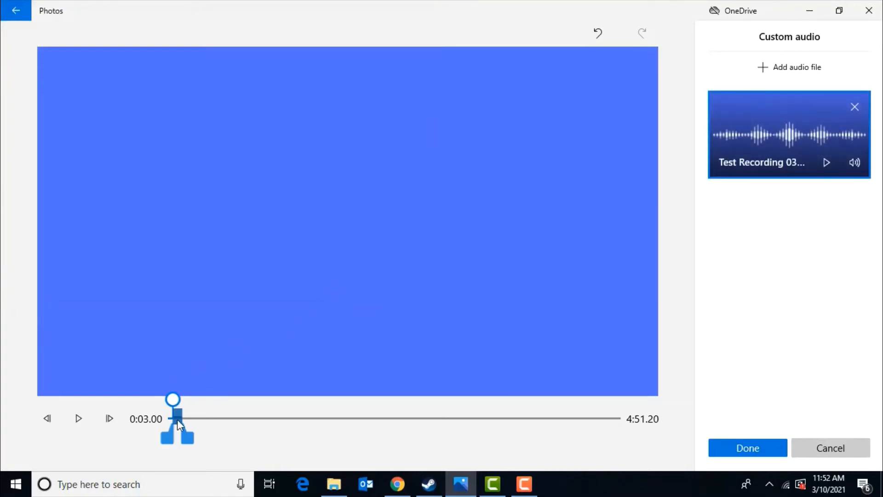
Step: Move the narration to start at 0:00.00, preview it, and finish the custom audio
{"action": "left_click_drag", "start_coordinate": [177, 420], "coordinate": [169, 397]}
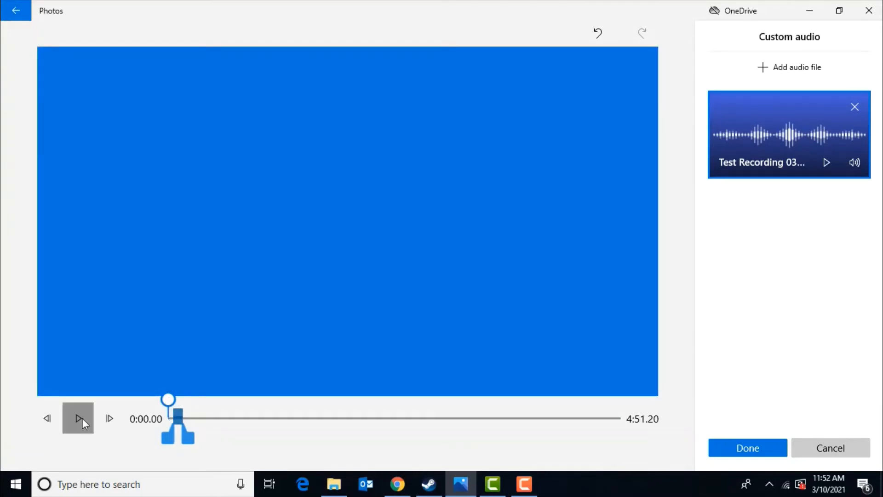
{"action": "left_click", "coordinate": [80, 419]}
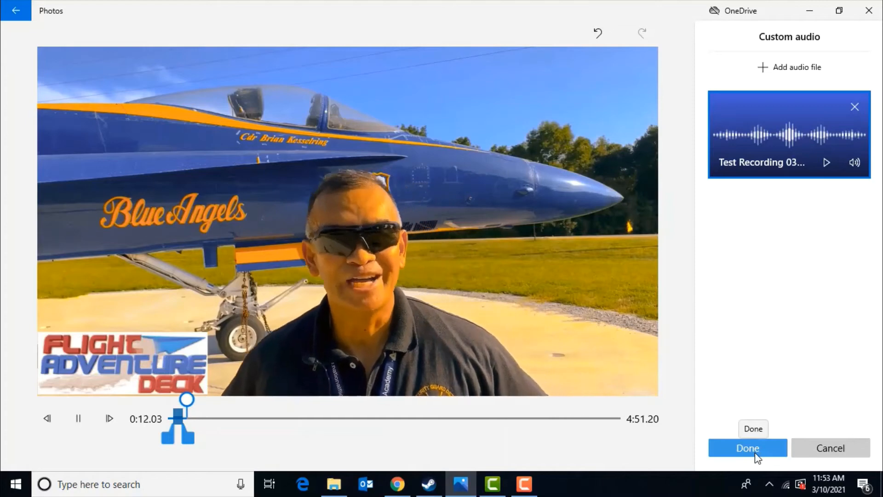
{"action": "left_click", "coordinate": [757, 456]}
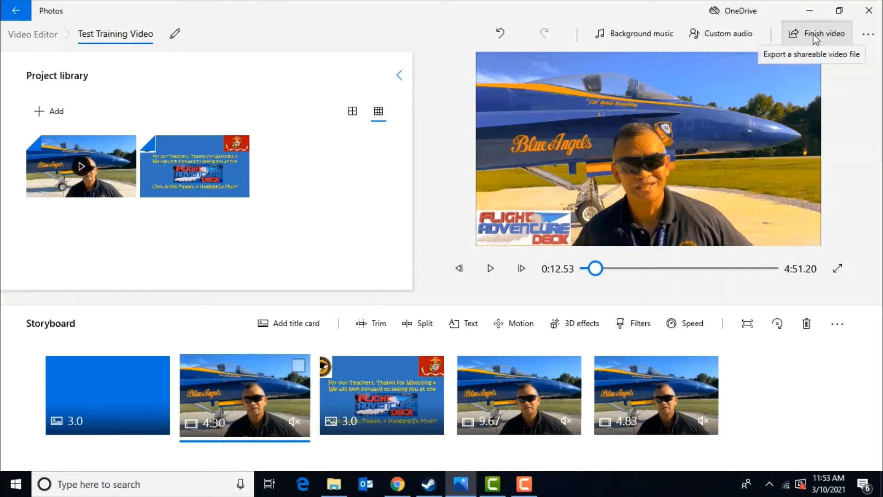
Step: Export the video at High 1080p quality as Test Training Video in Downloads, replacing the existing file
{"action": "left_click", "coordinate": [814, 37]}
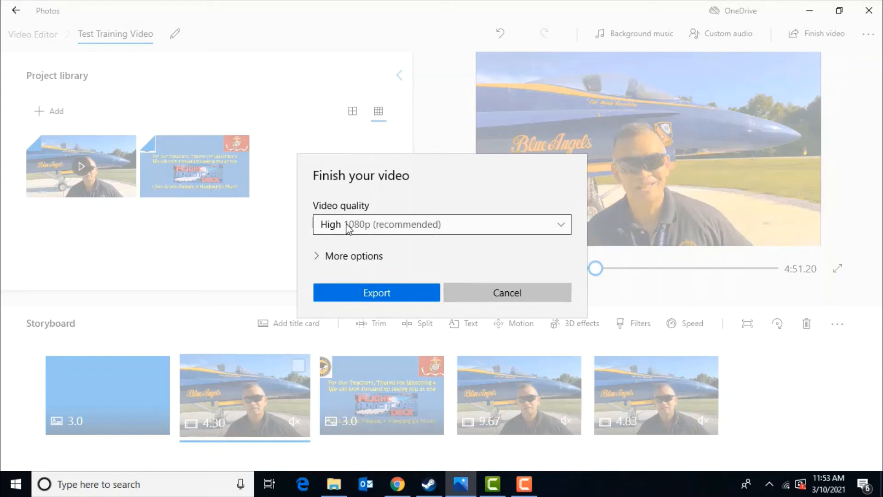
{"action": "left_click", "coordinate": [366, 293]}
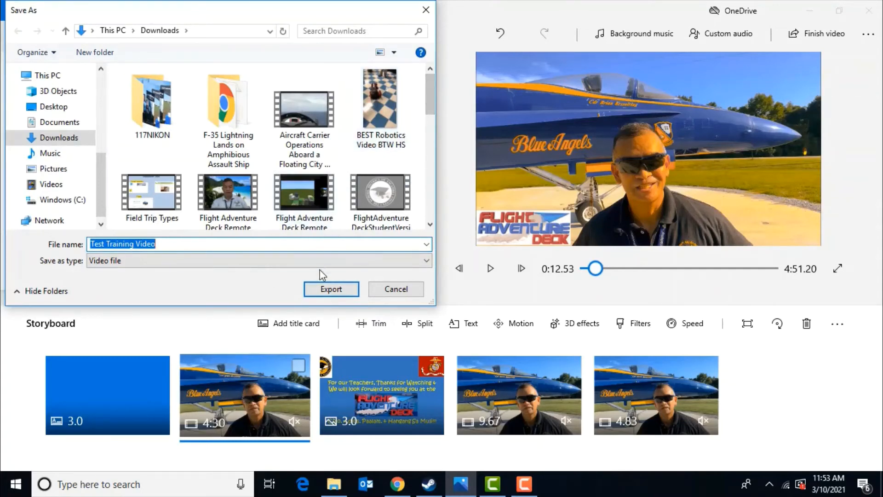
{"action": "left_click", "coordinate": [331, 289]}
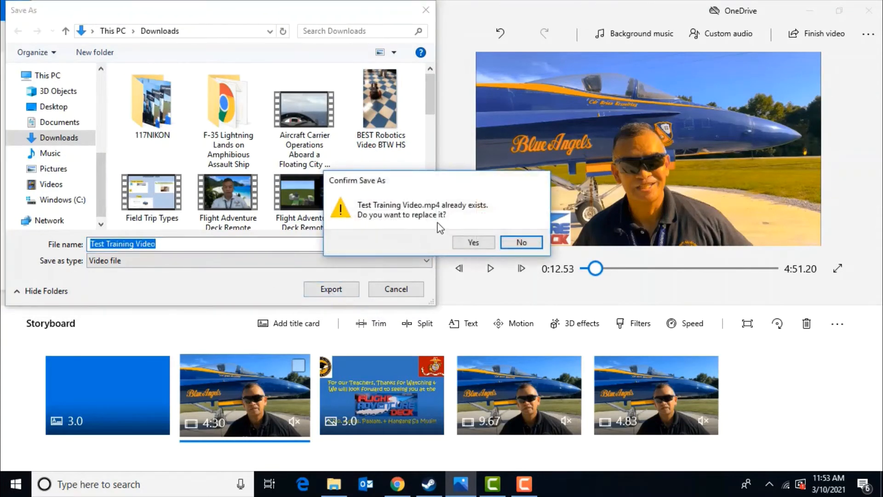
{"action": "left_click", "coordinate": [464, 242]}
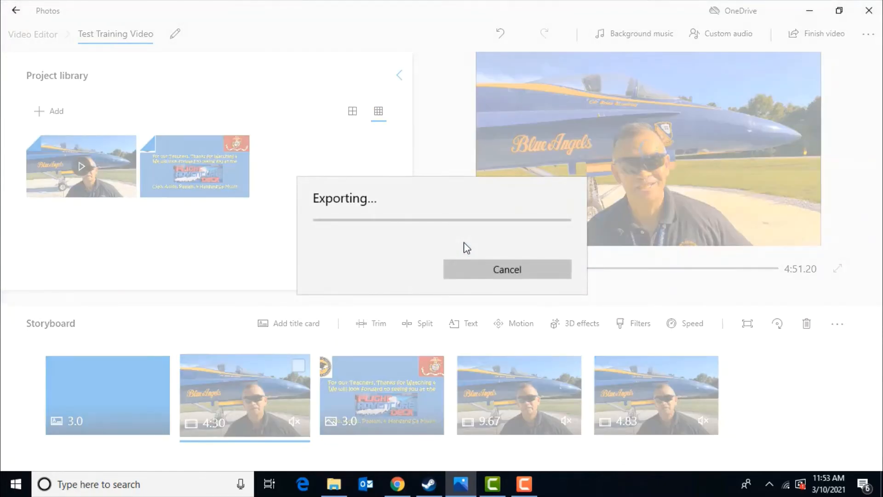
Step: Switch to Chrome, open YouTube from the Google apps menu and go to your channel
{"action": "left_click", "coordinate": [398, 488]}
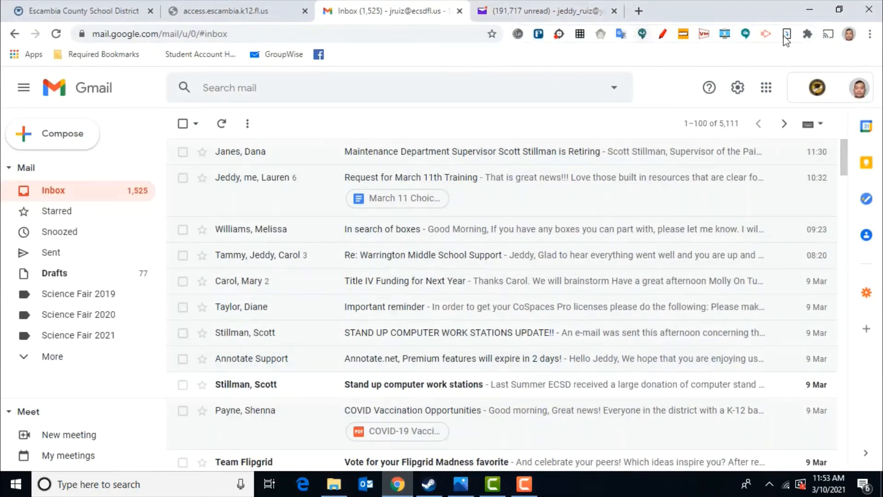
{"action": "left_click", "coordinate": [766, 89]}
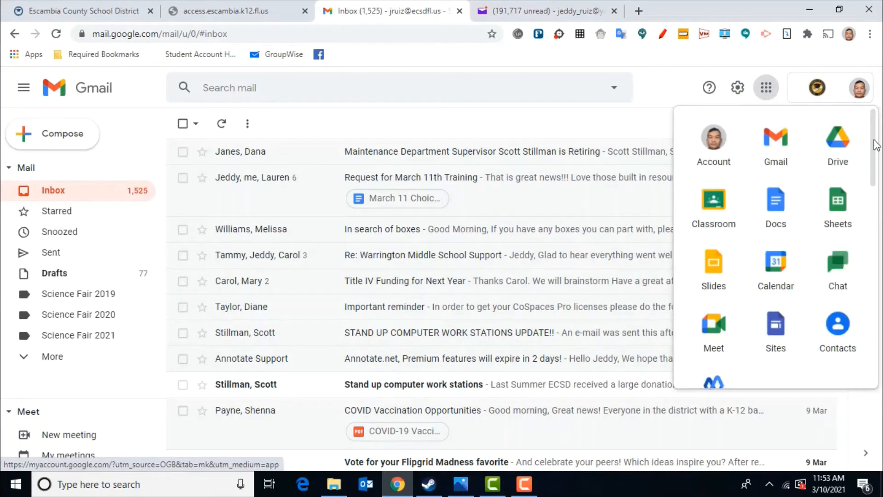
{"action": "scroll", "coordinate": [835, 232], "scroll_direction": "down", "scroll_amount": 5}
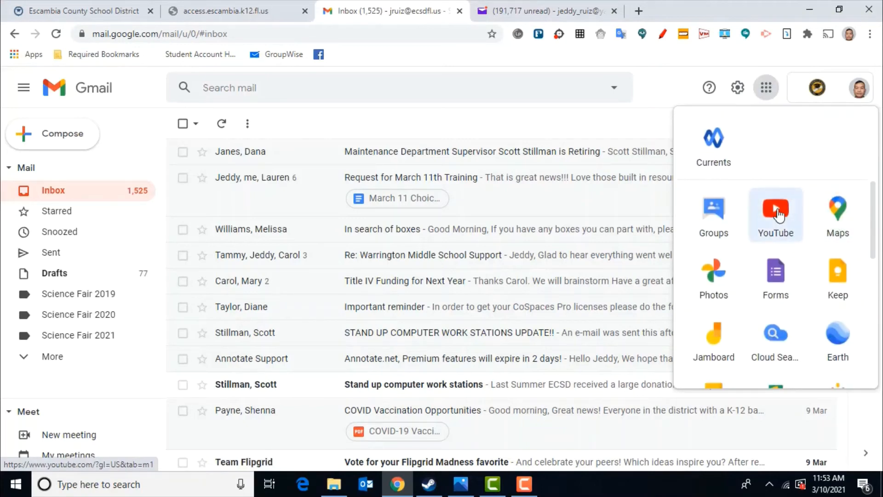
{"action": "left_click", "coordinate": [777, 212]}
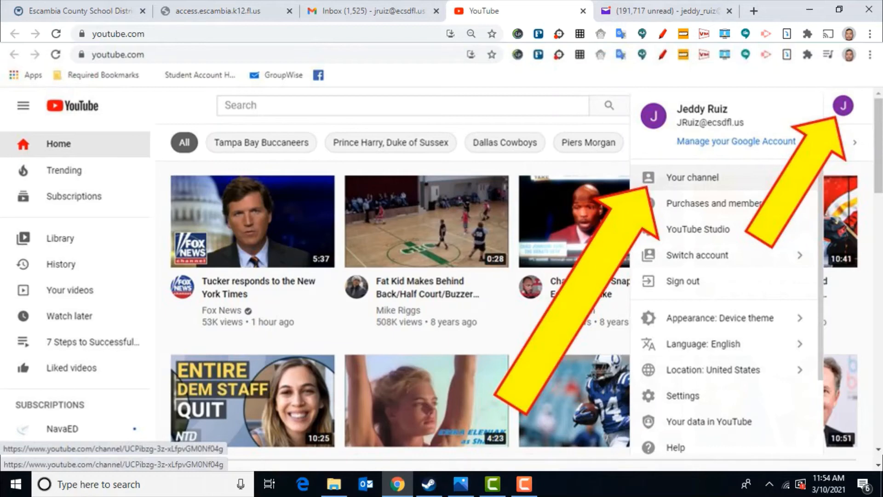
{"action": "left_click", "coordinate": [692, 177]}
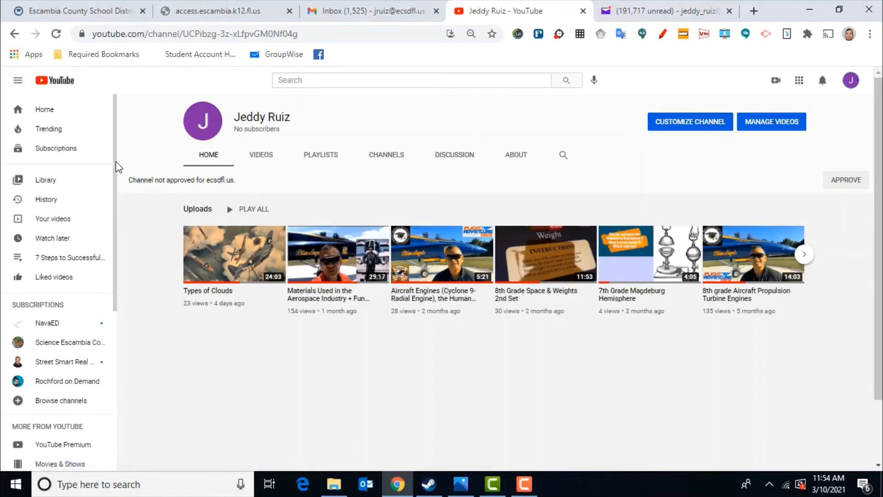
Step: Open the channel's customization page in YouTube Studio and then the Audio library
{"action": "scroll", "coordinate": [113, 184], "scroll_direction": "down", "scroll_amount": 2}
{"action": "scroll", "coordinate": [110, 184], "scroll_direction": "up", "scroll_amount": 2}
{"action": "left_click", "coordinate": [216, 138]}
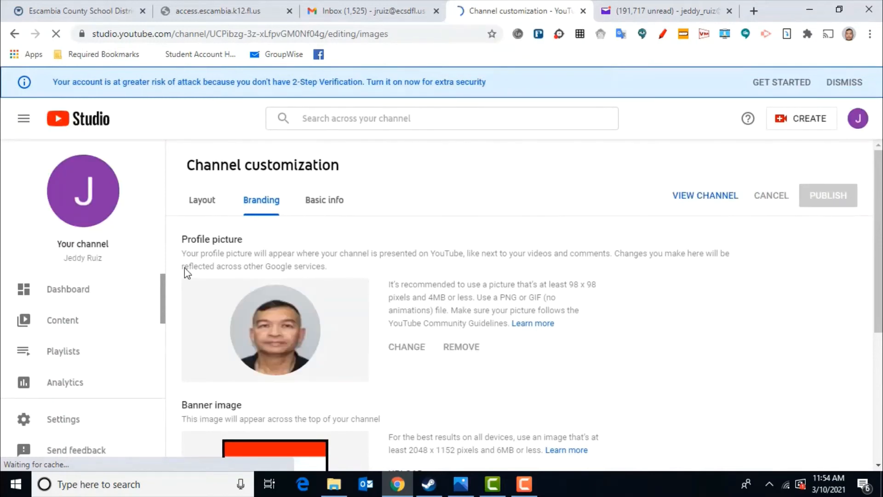
{"action": "left_click_drag", "start_coordinate": [164, 290], "coordinate": [158, 366]}
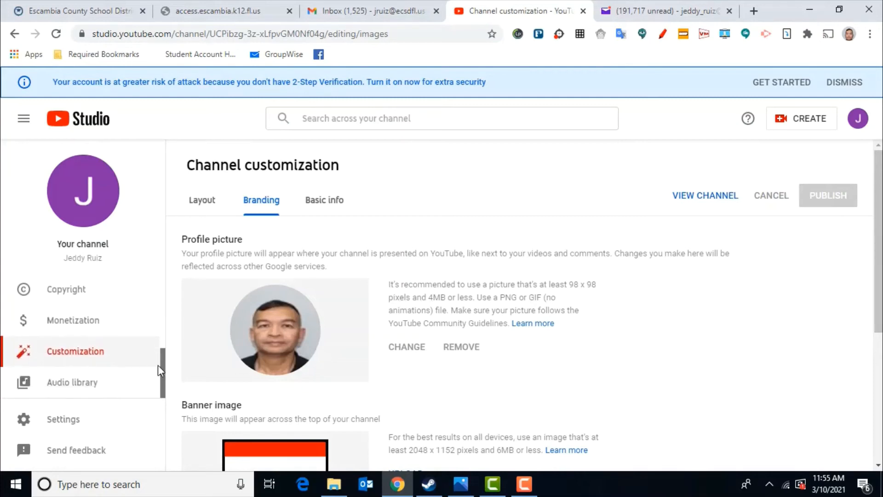
{"action": "left_click", "coordinate": [86, 390]}
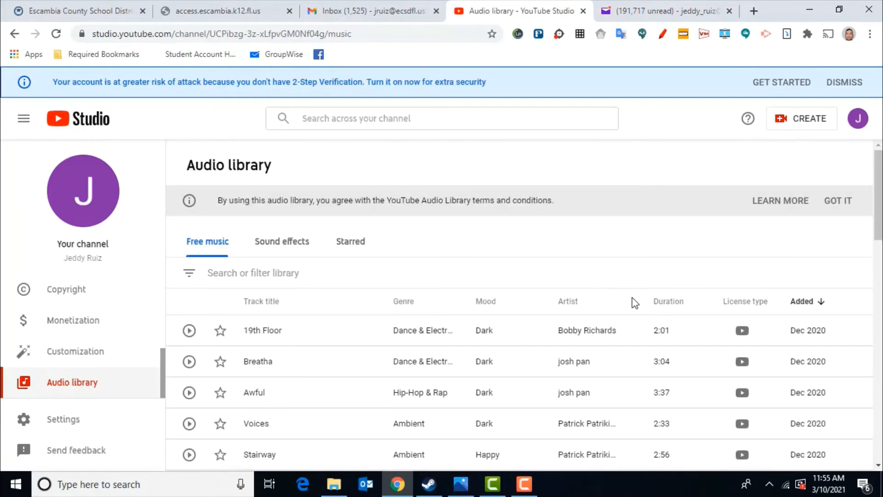
{"action": "mouse_move", "coordinate": [877, 215]}
{"action": "left_mouse_down"}
{"action": "mouse_move", "coordinate": [872, 258]}
{"action": "mouse_move", "coordinate": [869, 225]}
{"action": "left_mouse_up"}
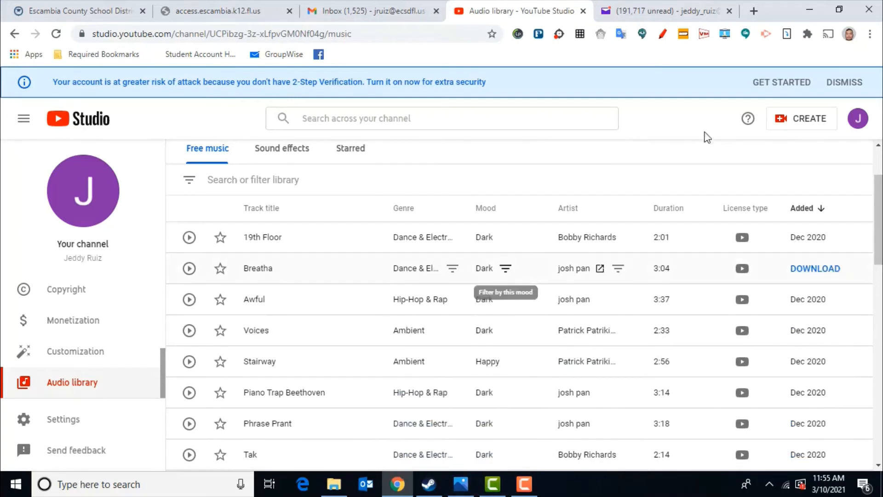
Step: Start a new video upload and open the file picker to select files
{"action": "left_click", "coordinate": [780, 122]}
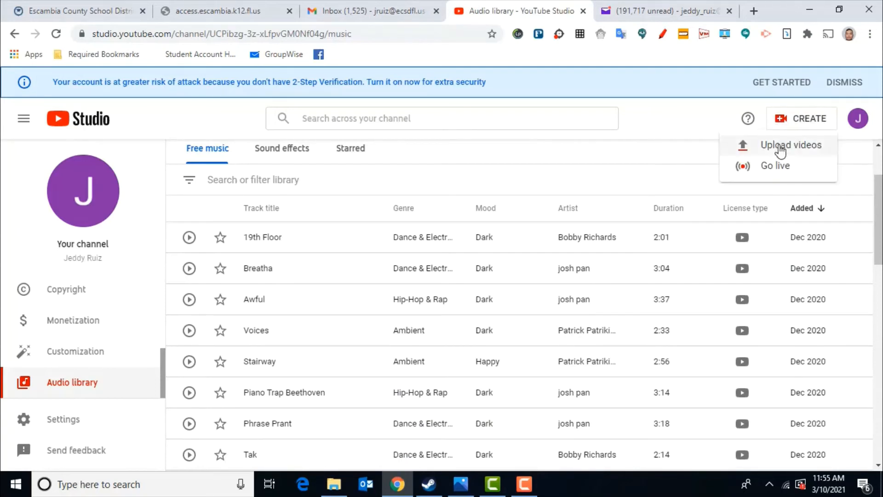
{"action": "left_click", "coordinate": [780, 148]}
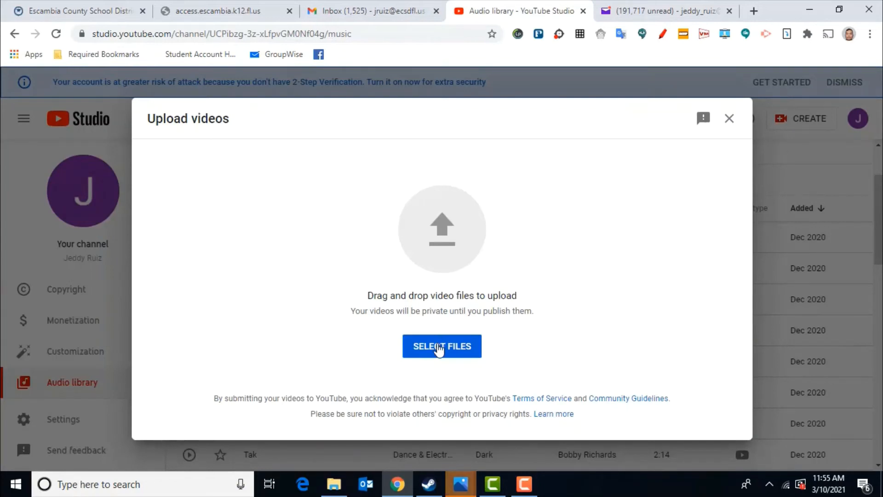
{"action": "left_click", "coordinate": [439, 348]}
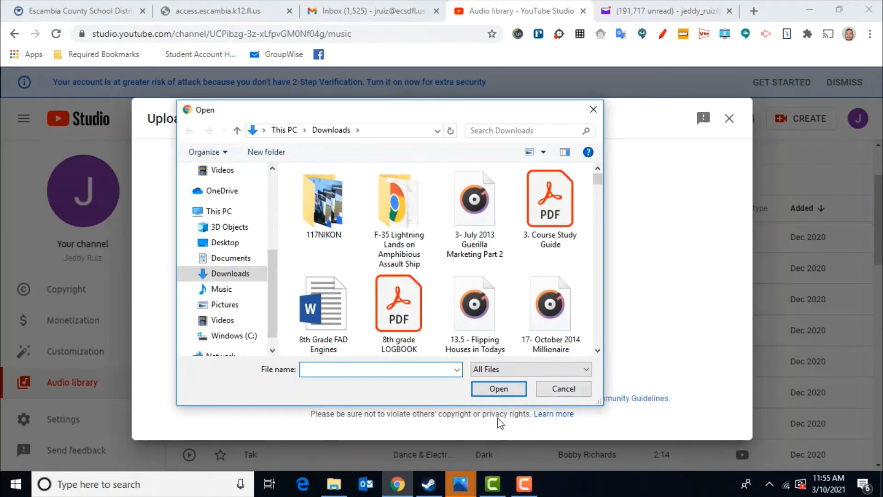
Step: Close the Photos viewer window playing Test Training Video.mp4
{"action": "left_click", "coordinate": [461, 484]}
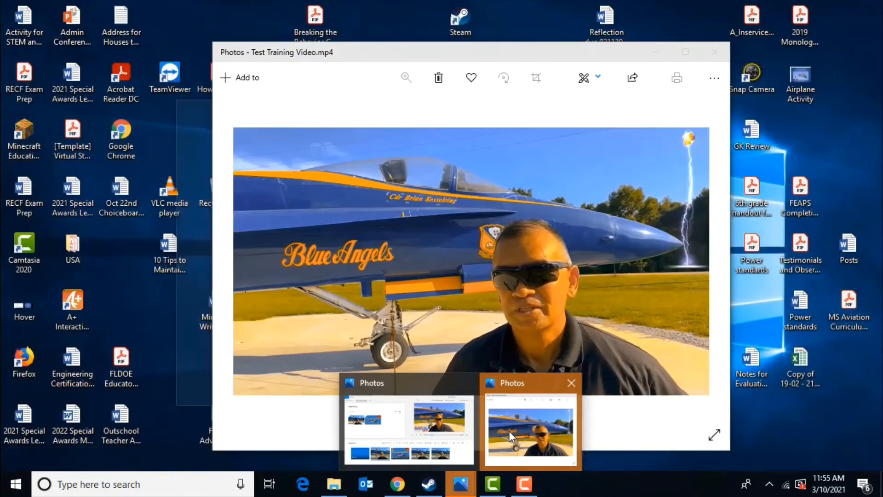
{"action": "left_click", "coordinate": [509, 432]}
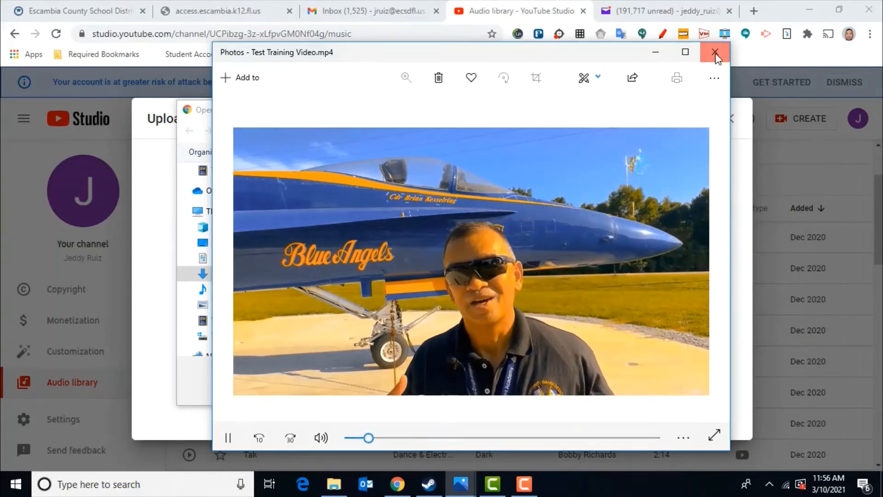
{"action": "left_click", "coordinate": [716, 55]}
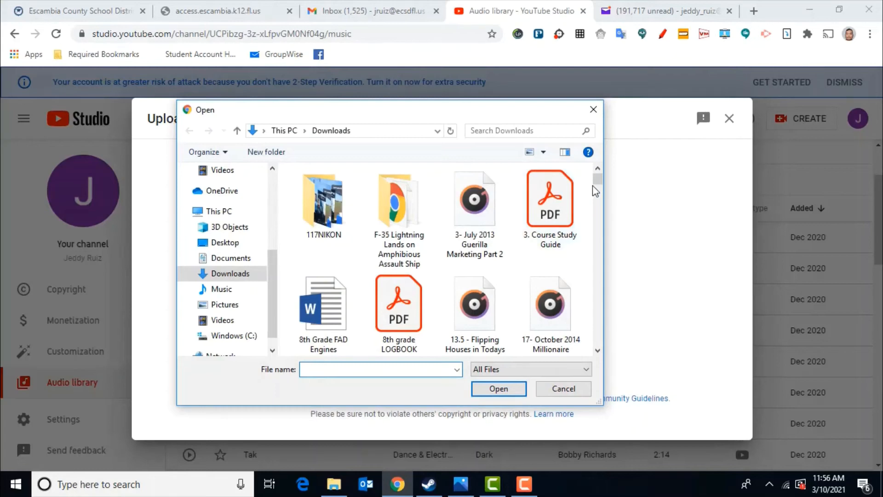
Step: Select the Test Training Video file in Downloads, check its properties, and open it for upload
{"action": "left_click_drag", "start_coordinate": [599, 184], "coordinate": [587, 340]}
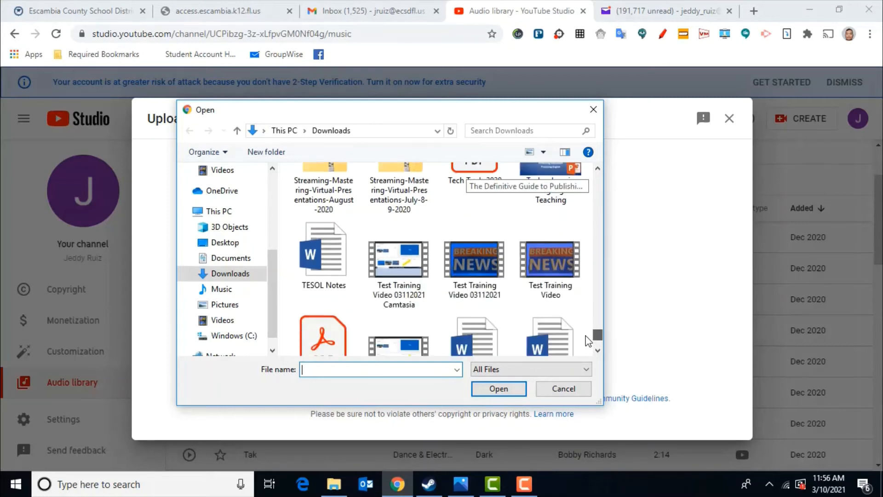
{"action": "left_click", "coordinate": [552, 277]}
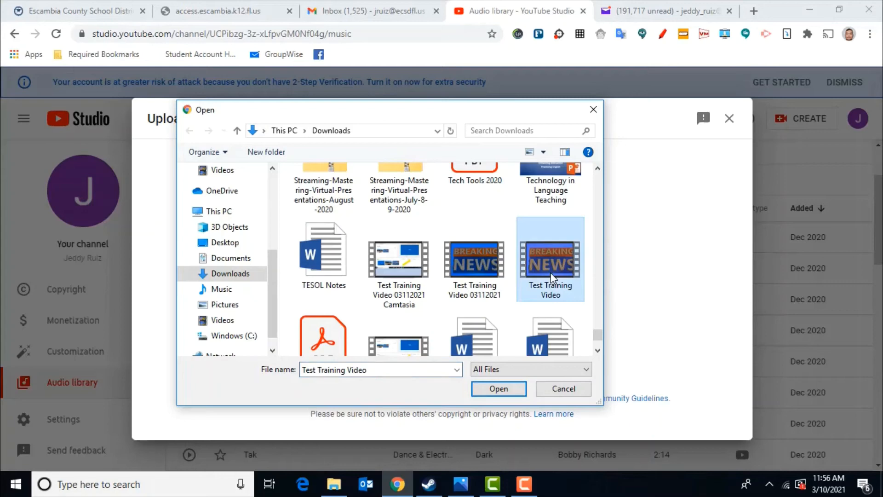
{"action": "right_click", "coordinate": [552, 278]}
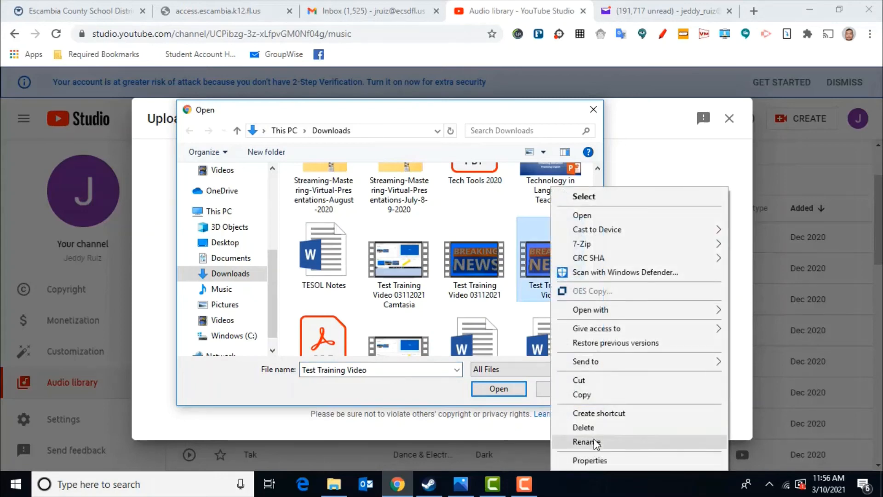
{"action": "left_click", "coordinate": [599, 462]}
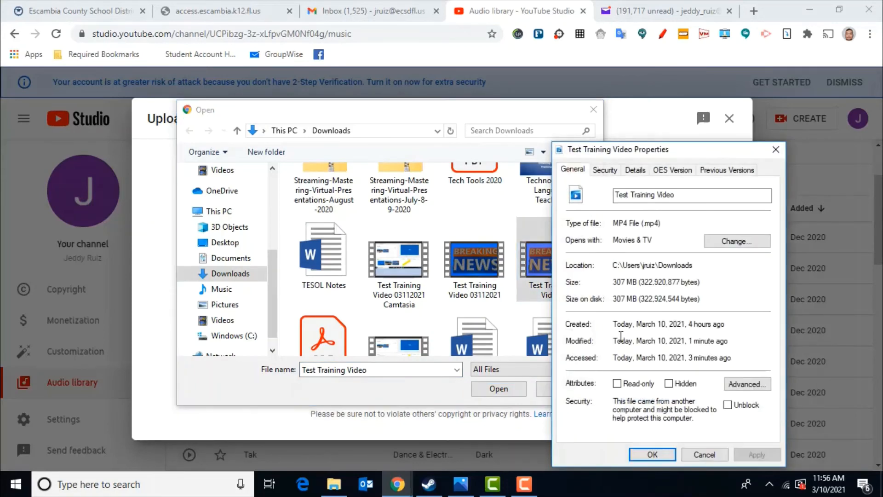
{"action": "left_click", "coordinate": [704, 454]}
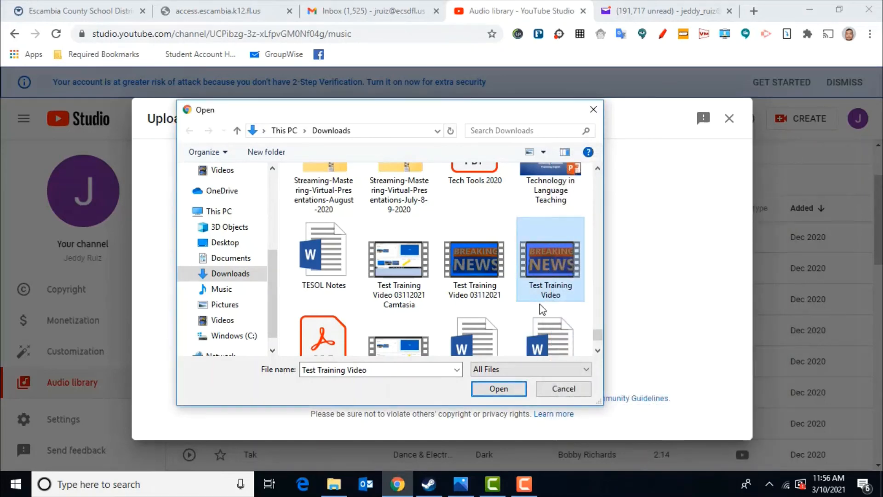
{"action": "left_click", "coordinate": [510, 388]}
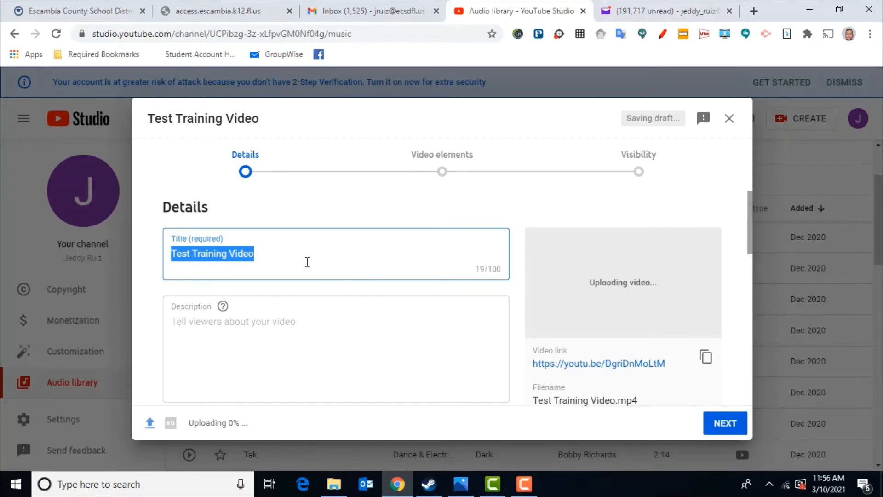
Step: Enter "Test Description" as the video's description
{"action": "left_click", "coordinate": [306, 260]}
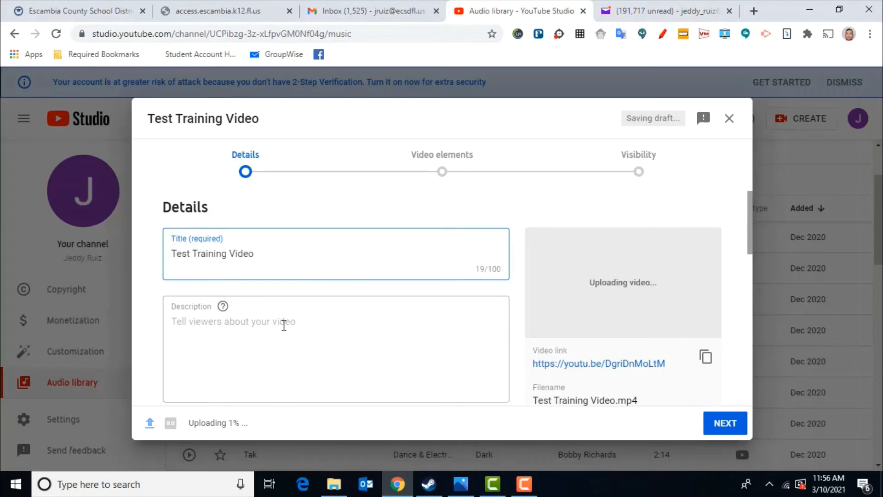
{"action": "left_click", "coordinate": [284, 325]}
{"action": "type", "text": "Test"}
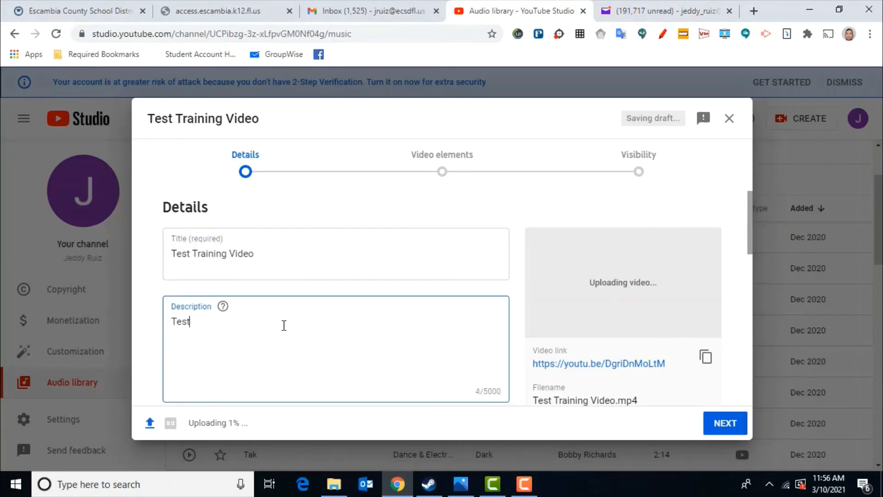
{"action": "type", "text": " Description"}
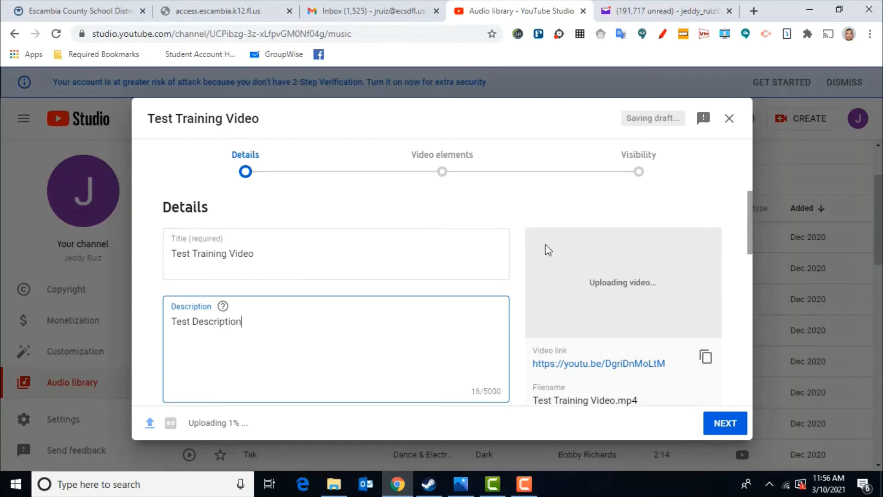
Step: Mark the video's audience as made for kids
{"action": "left_click_drag", "start_coordinate": [752, 221], "coordinate": [752, 271]}
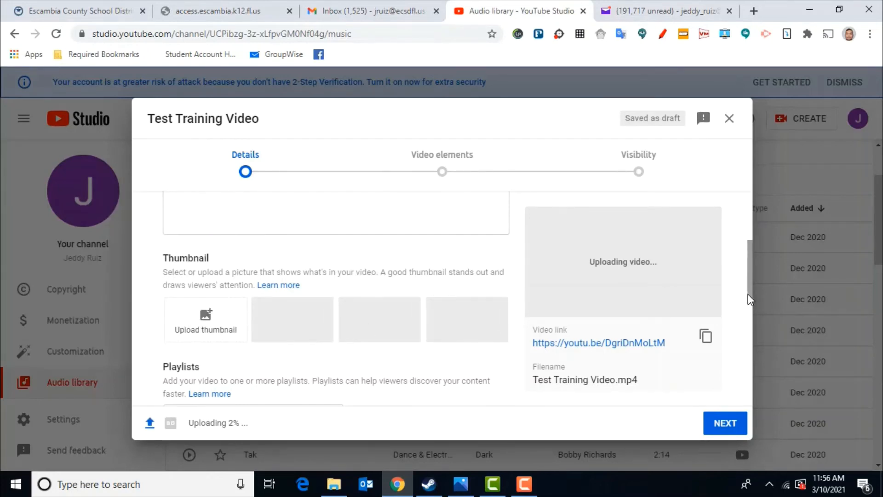
{"action": "left_click_drag", "start_coordinate": [751, 302], "coordinate": [752, 372]}
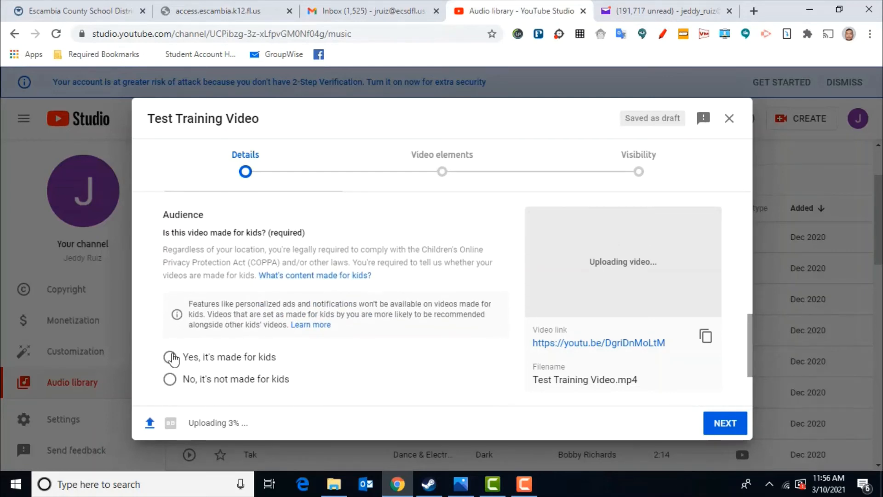
{"action": "left_click", "coordinate": [171, 359]}
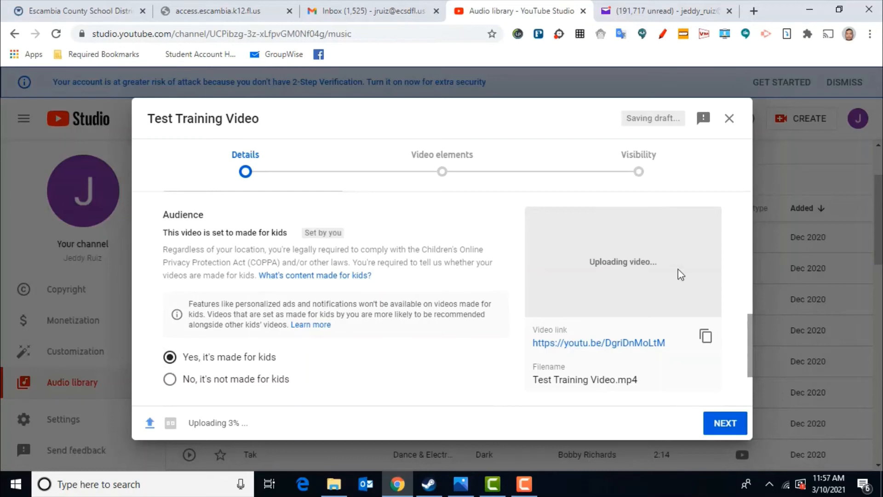
Step: Expand the additional options and add the tags STEM, Flight, Test Video, Science, Aviation and Math
{"action": "left_click_drag", "start_coordinate": [753, 332], "coordinate": [752, 371]}
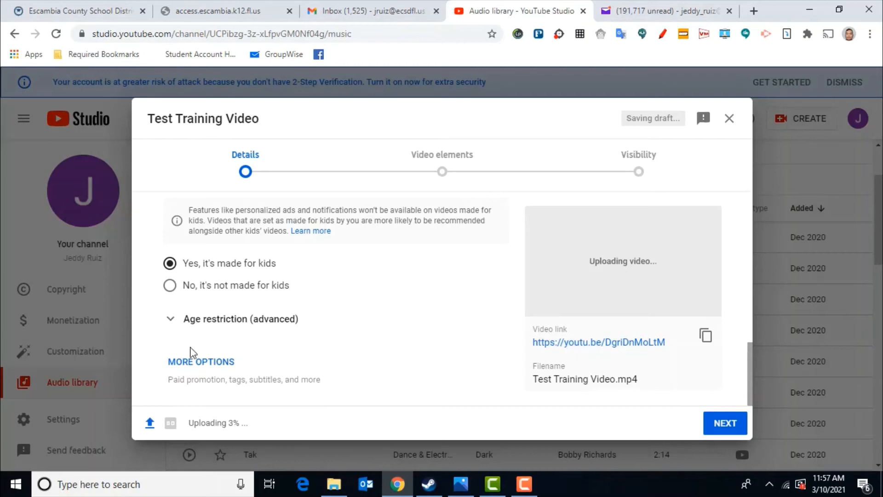
{"action": "left_click", "coordinate": [188, 363]}
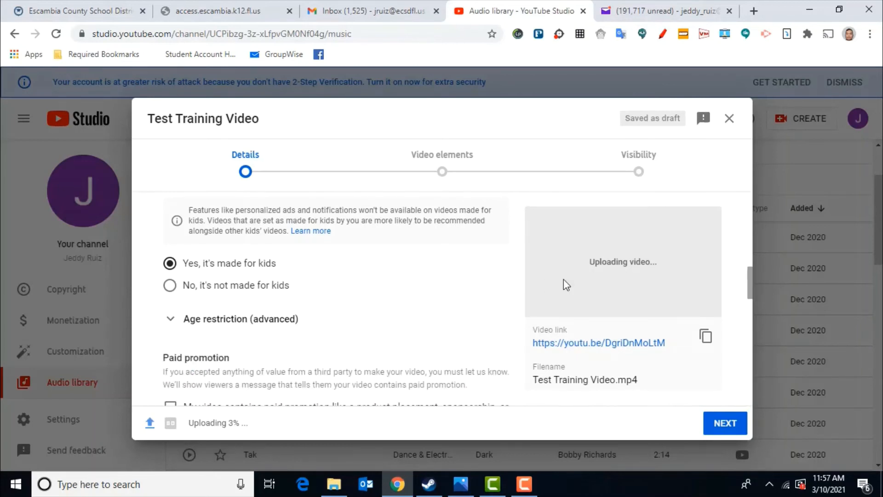
{"action": "left_click_drag", "start_coordinate": [751, 285], "coordinate": [750, 317]}
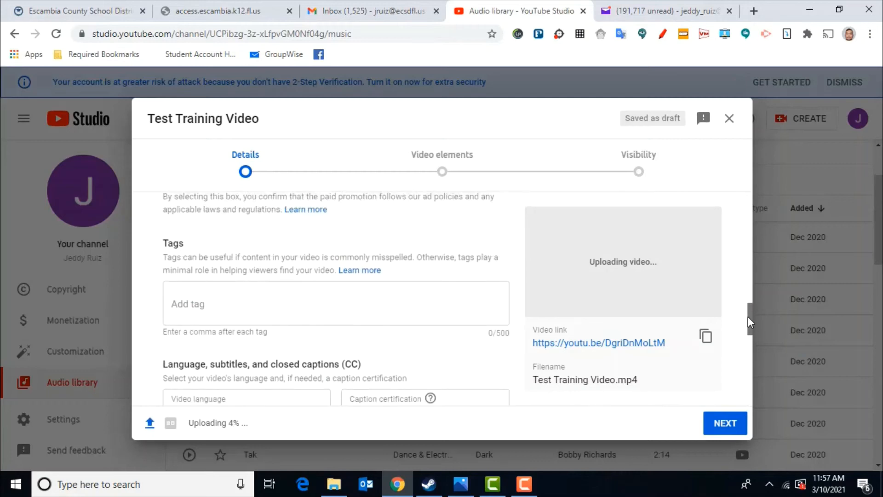
{"action": "left_click", "coordinate": [410, 303]}
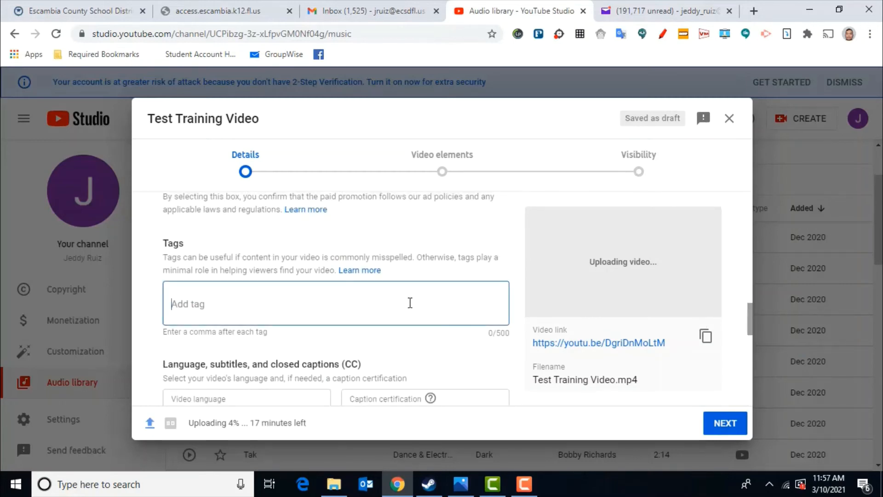
{"action": "type", "text": "ST"}
{"action": "type", "text": "EM,"}
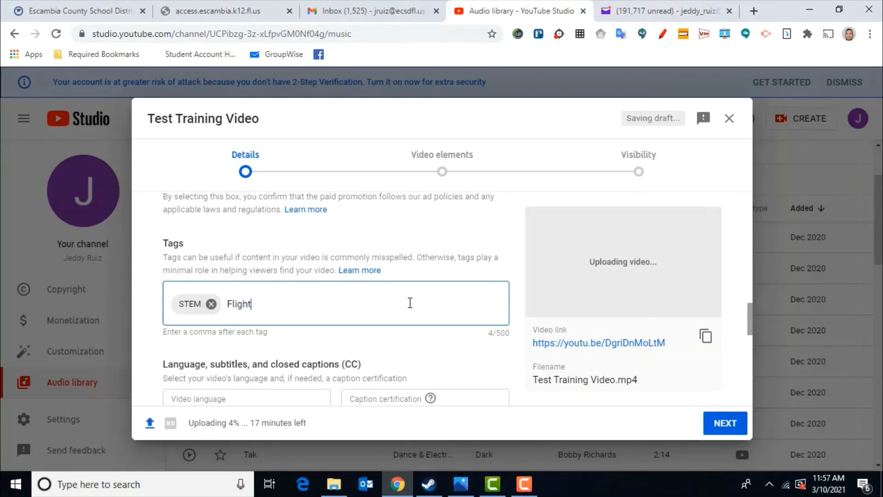
{"action": "type", "text": "Flight,"}
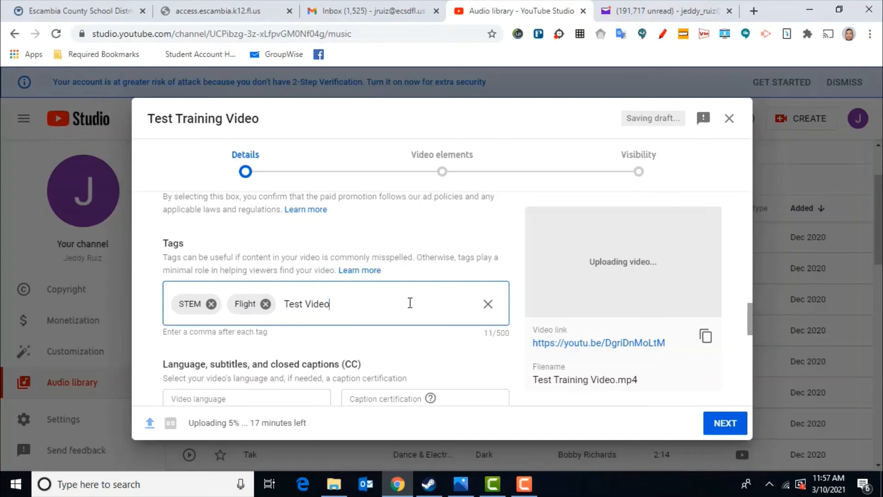
{"action": "type", "text": "Test Video,Scie"}
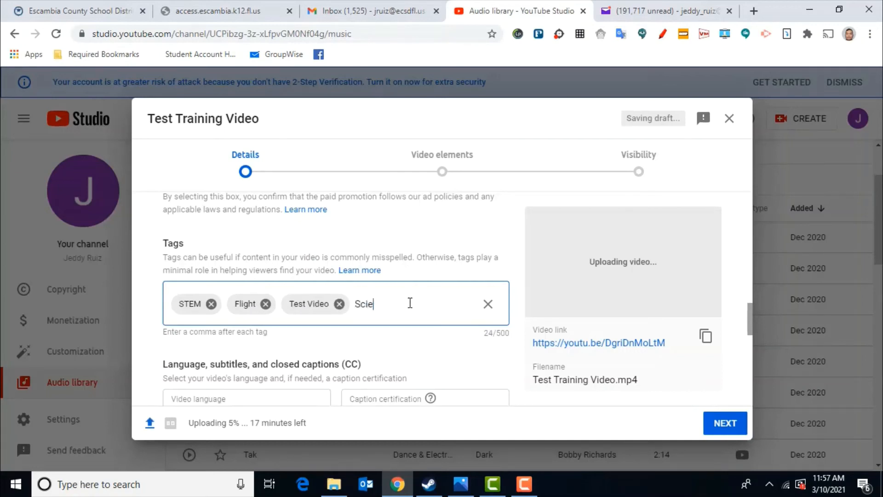
{"action": "type", "text": "nce,Av"}
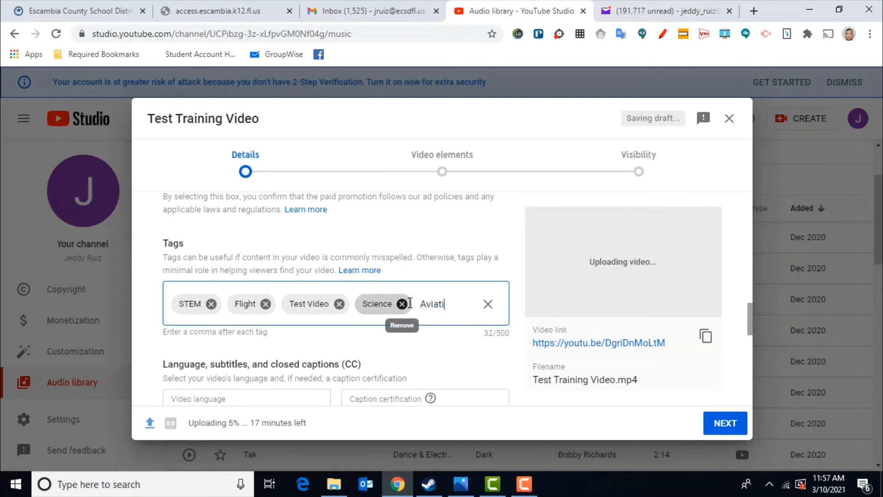
{"action": "type", "text": "iation,Ma"}
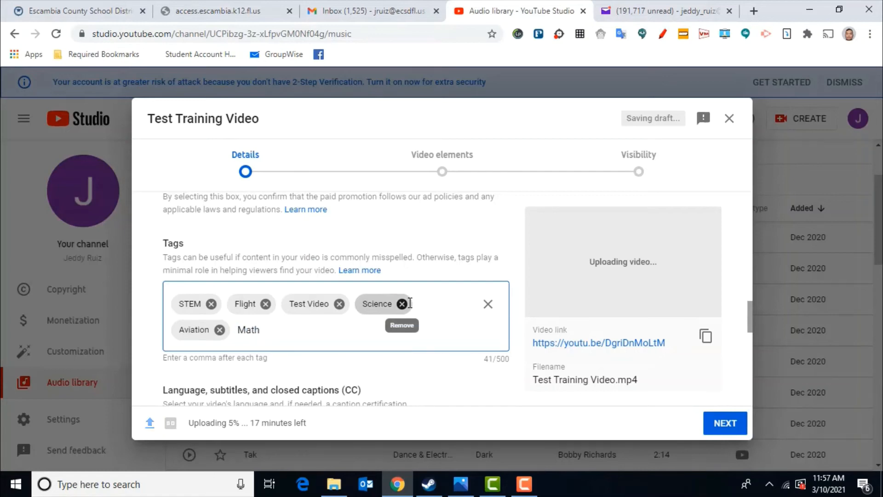
{"action": "left_click", "coordinate": [750, 320]}
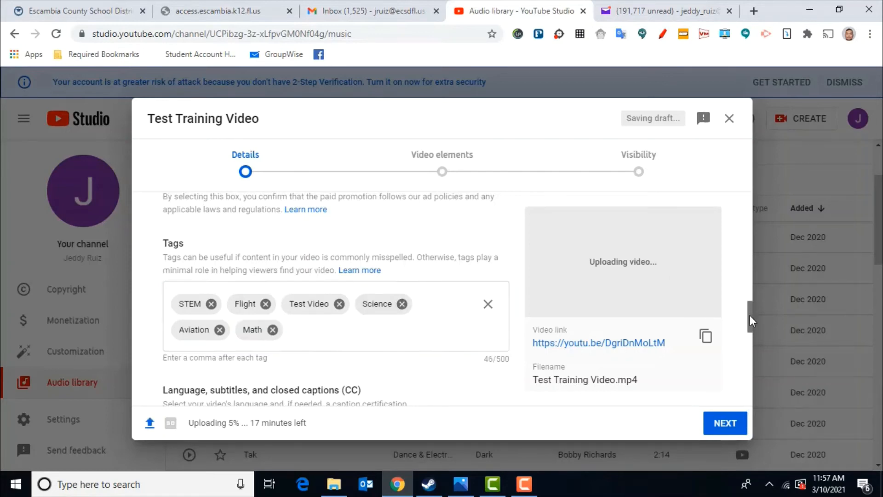
Step: Set the video language to English (United States)
{"action": "left_click_drag", "start_coordinate": [751, 320], "coordinate": [753, 342]}
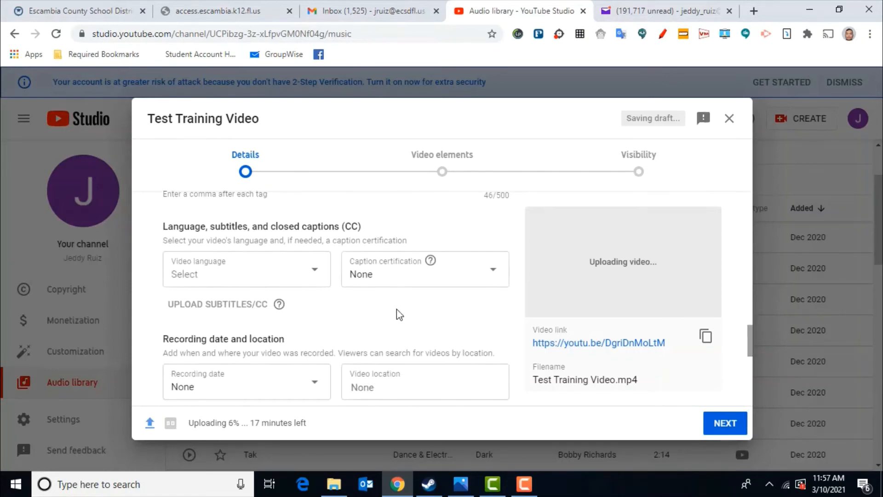
{"action": "left_click", "coordinate": [316, 276]}
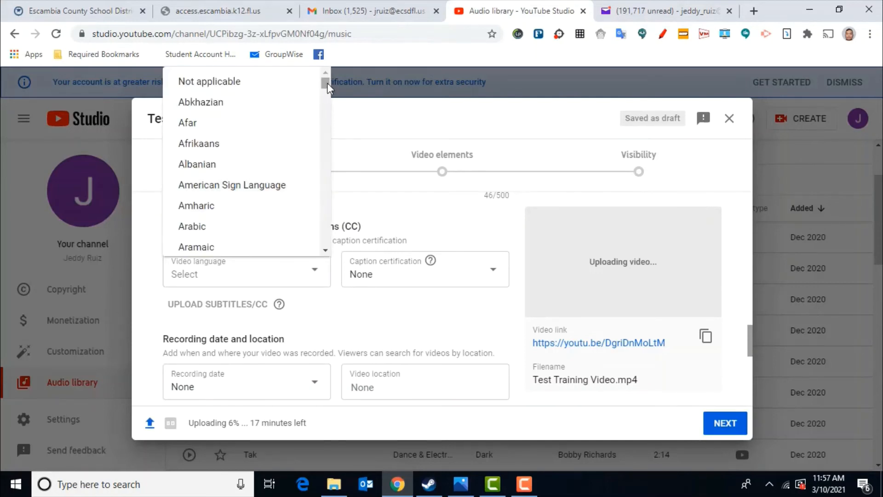
{"action": "left_click_drag", "start_coordinate": [326, 86], "coordinate": [329, 130]}
{"action": "left_click_drag", "start_coordinate": [328, 129], "coordinate": [327, 127]}
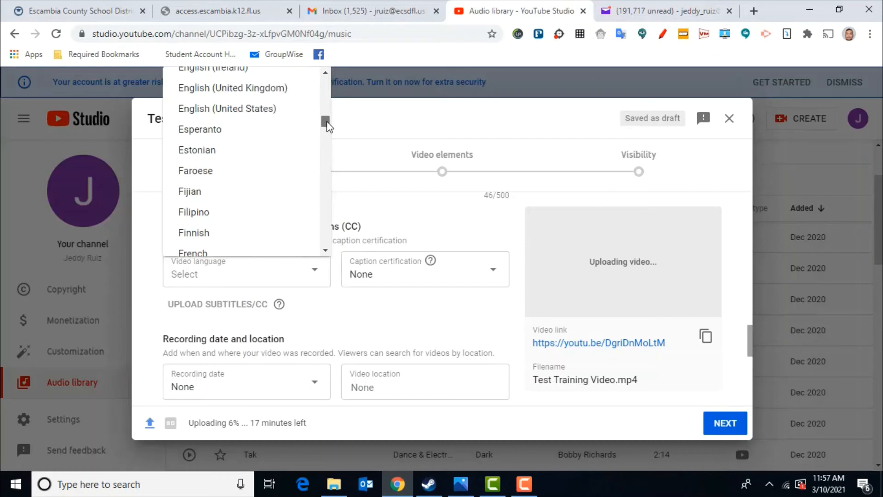
{"action": "left_click", "coordinate": [232, 111]}
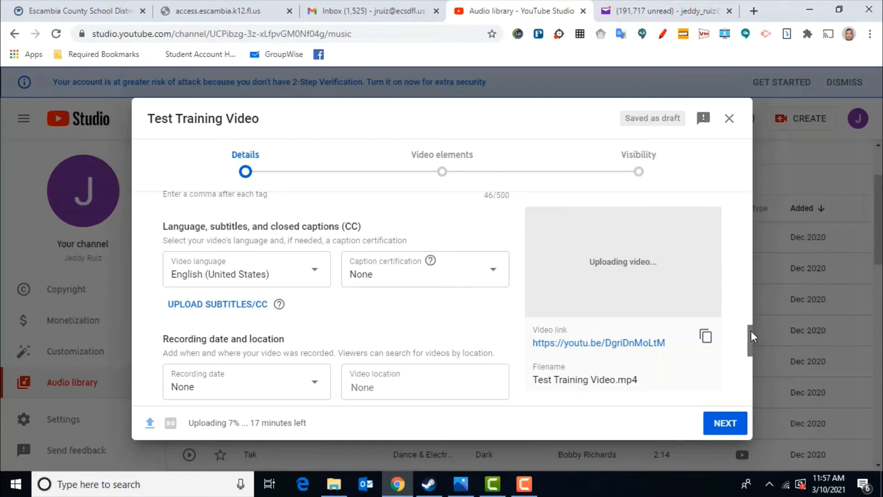
Step: Set the recording date to Mar 10, 2021
{"action": "left_click_drag", "start_coordinate": [751, 330], "coordinate": [750, 338]}
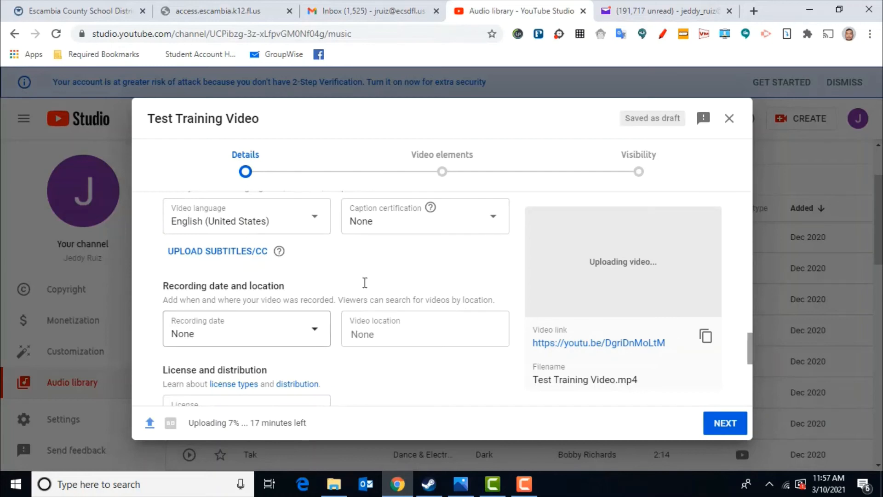
{"action": "left_click", "coordinate": [493, 224]}
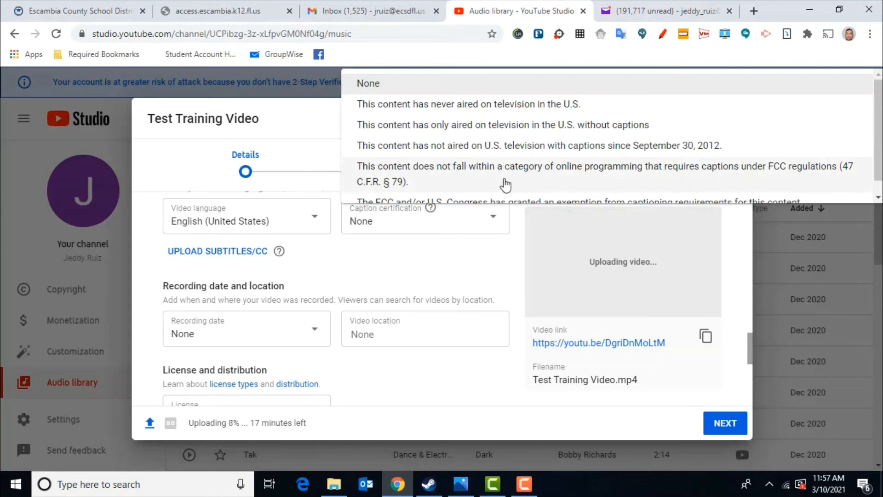
{"action": "left_click", "coordinate": [315, 337]}
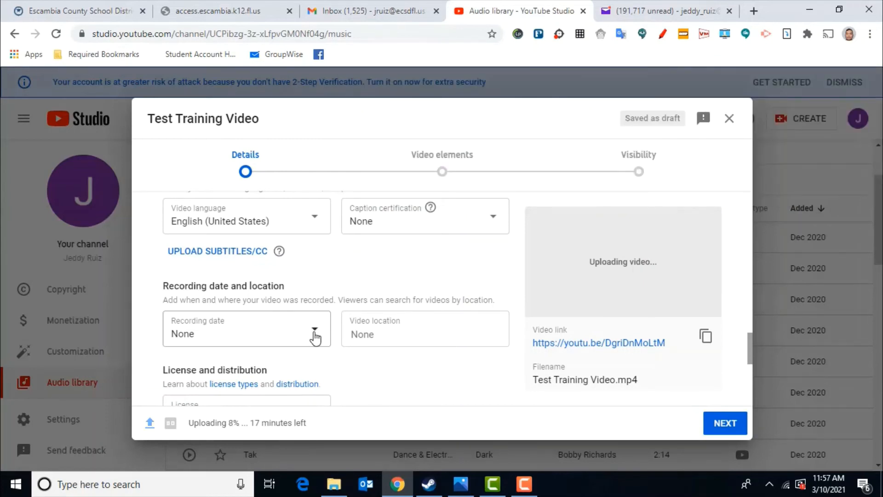
{"action": "left_click", "coordinate": [316, 337]}
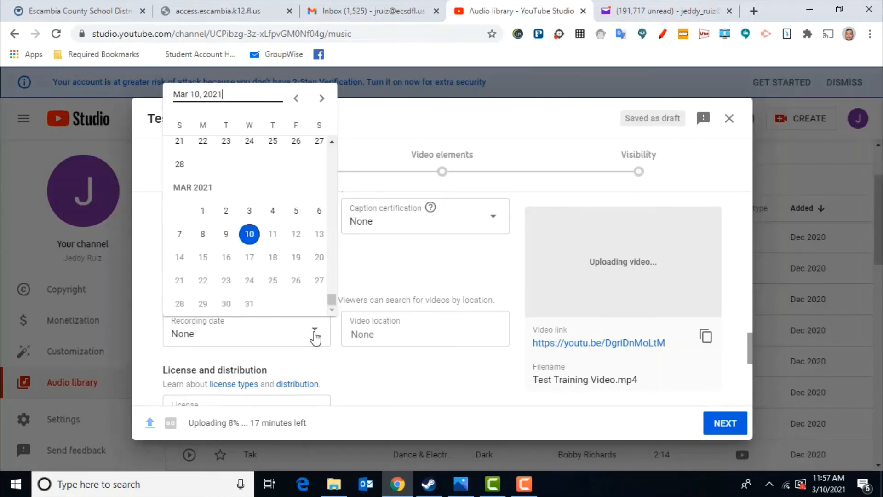
{"action": "left_click", "coordinate": [249, 235]}
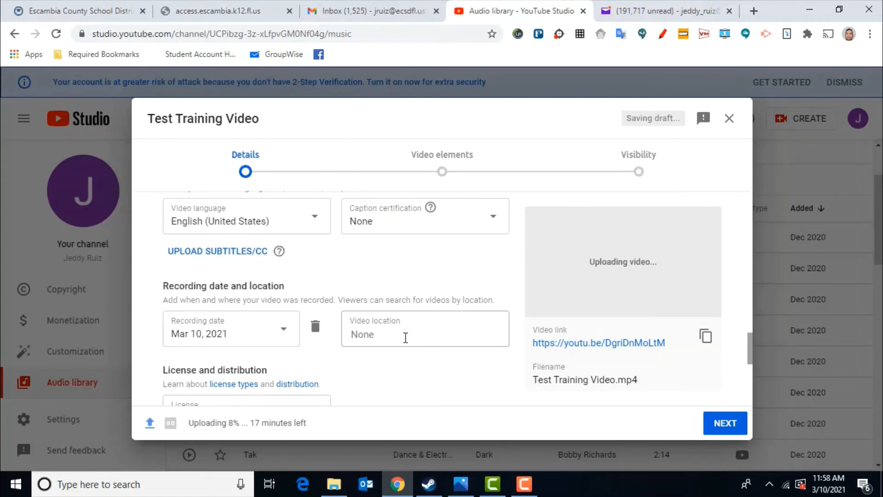
Step: Set the video location to Flight Adventure on Radford Boulevard, Pensacola, FL
{"action": "left_click", "coordinate": [406, 337]}
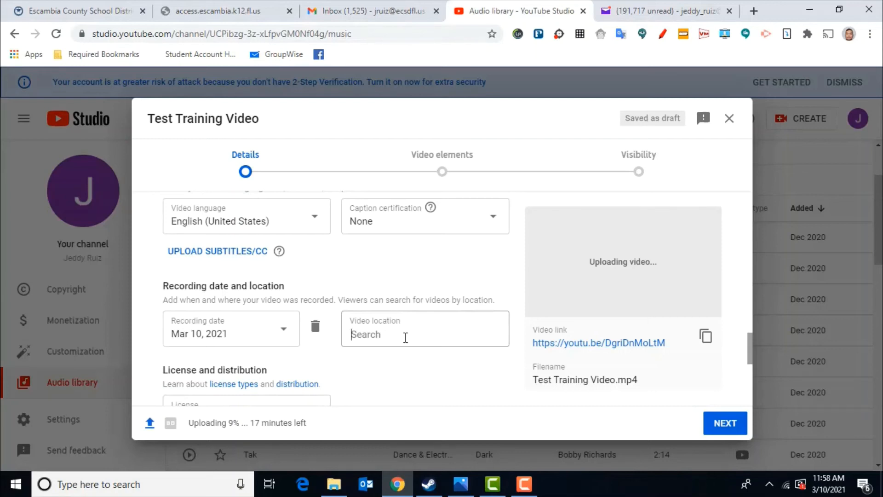
{"action": "type", "text": "Flgith"}
{"action": "key", "text": "BackSpace"}
{"action": "key", "text": "BackSpace"}
{"action": "key", "text": "BackSpace"}
{"action": "key", "text": "BackSpace"}
{"action": "key", "text": "BackSpace"}
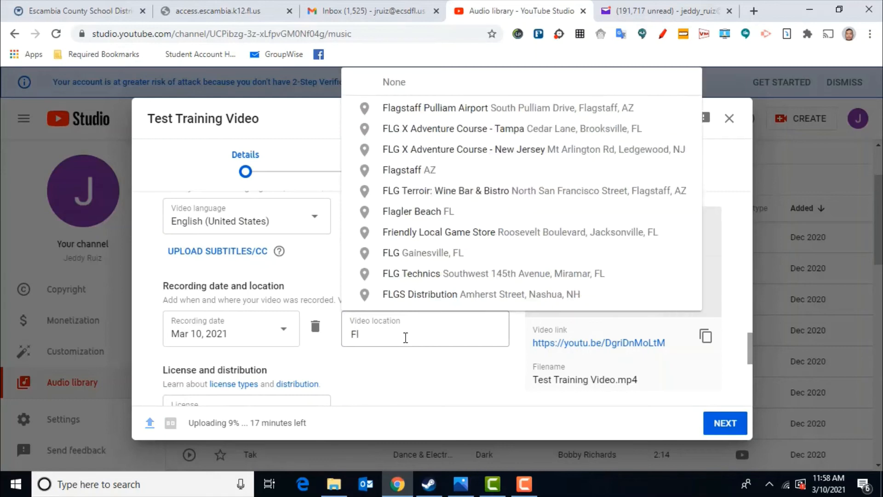
{"action": "type", "text": "ight adve"}
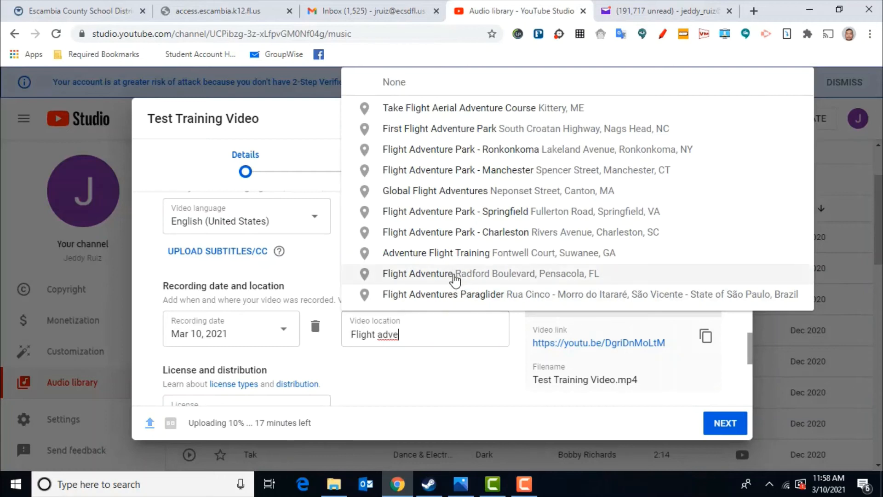
{"action": "left_click", "coordinate": [455, 276]}
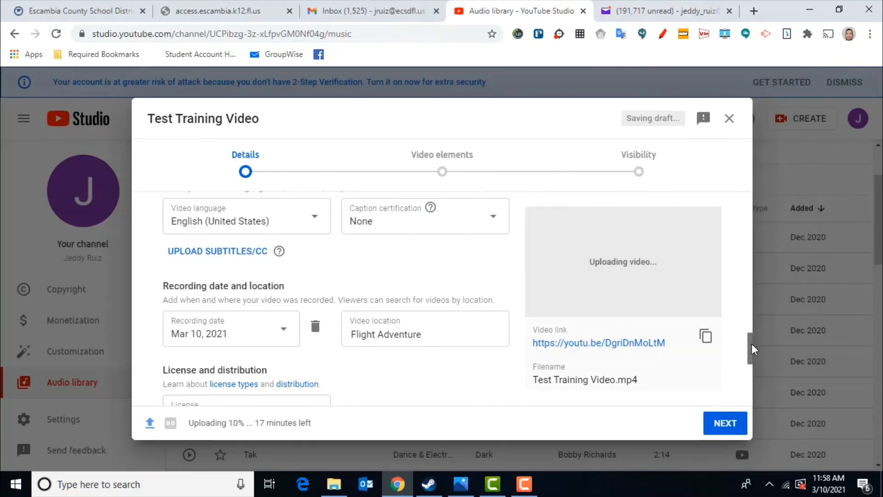
Step: Continue through the Video elements step to Visibility and set the video to Private
{"action": "left_click_drag", "start_coordinate": [752, 344], "coordinate": [750, 388]}
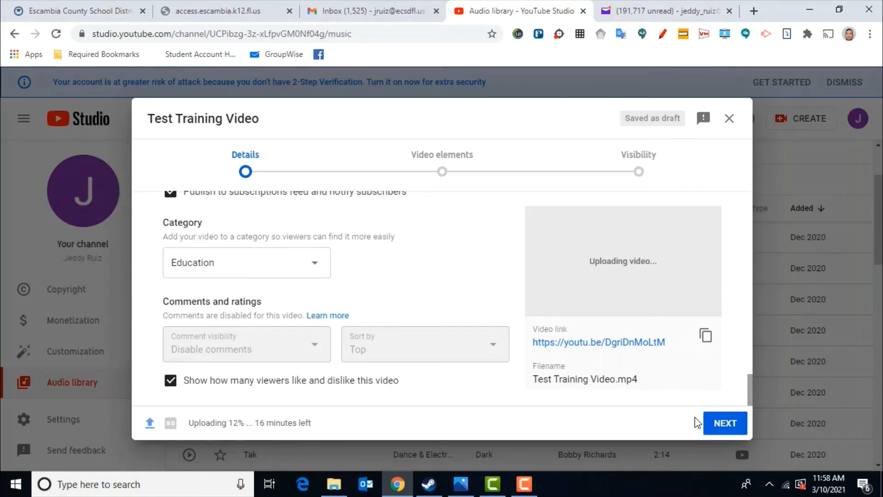
{"action": "left_click", "coordinate": [724, 423]}
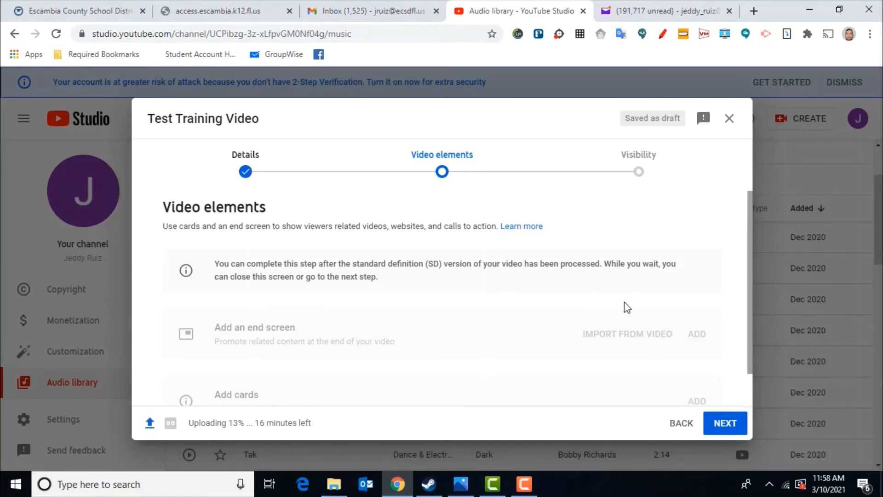
{"action": "left_click_drag", "start_coordinate": [749, 283], "coordinate": [752, 352]}
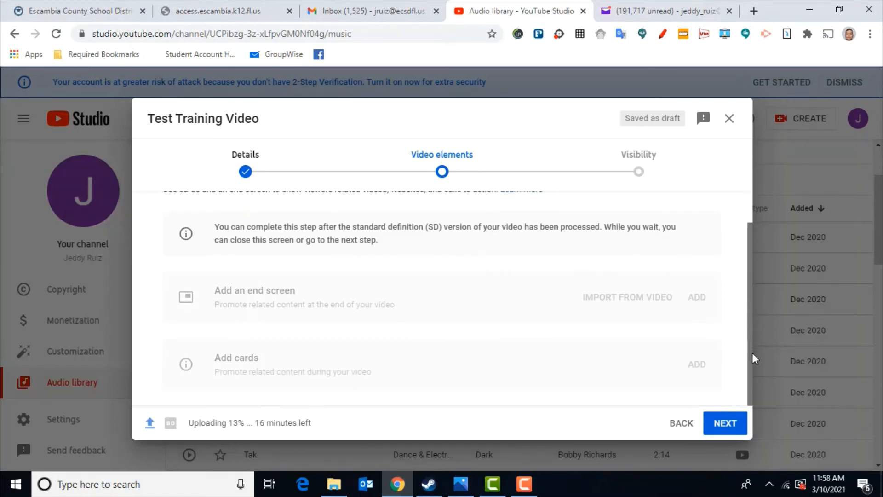
{"action": "left_click", "coordinate": [721, 428]}
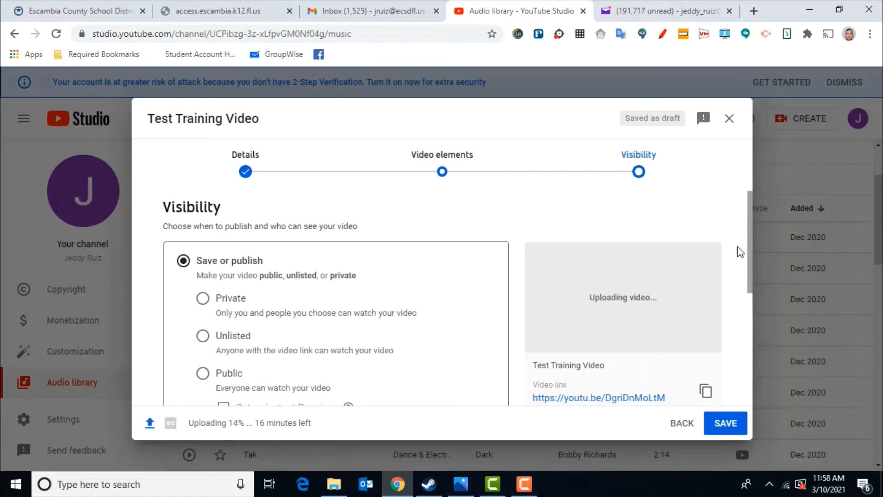
{"action": "left_click_drag", "start_coordinate": [751, 250], "coordinate": [750, 272]}
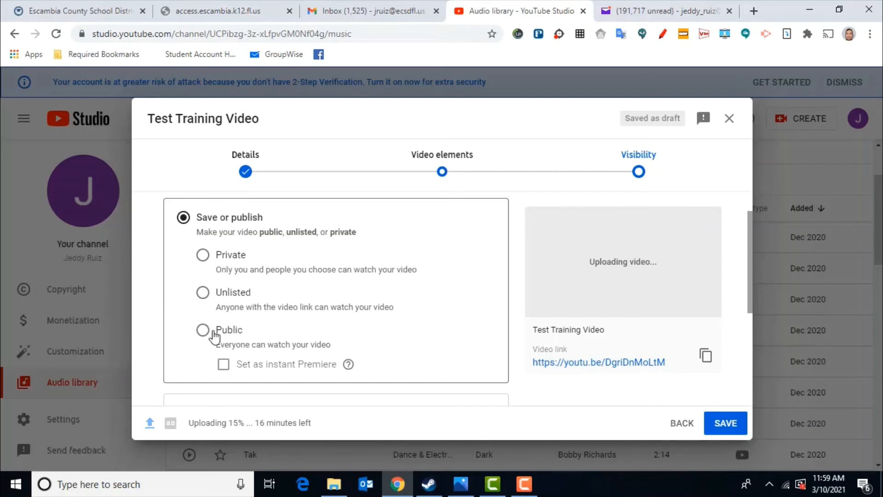
{"action": "left_click", "coordinate": [203, 255]}
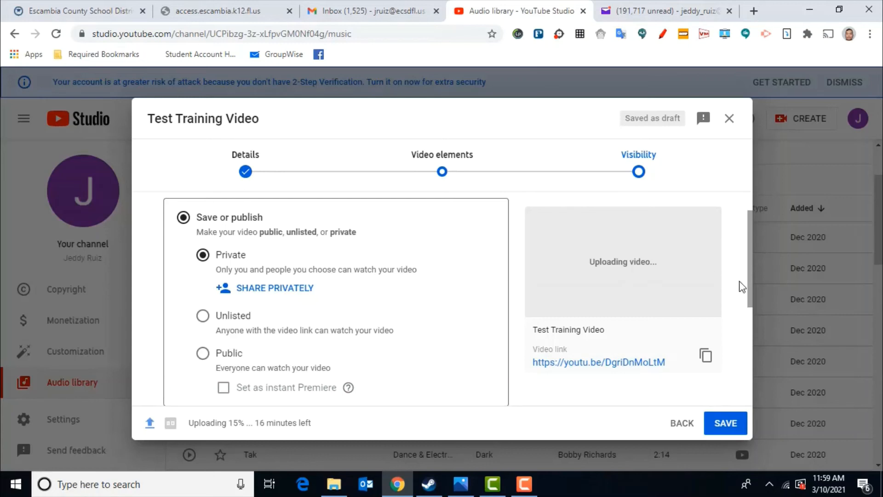
{"action": "left_click_drag", "start_coordinate": [749, 277], "coordinate": [749, 339]}
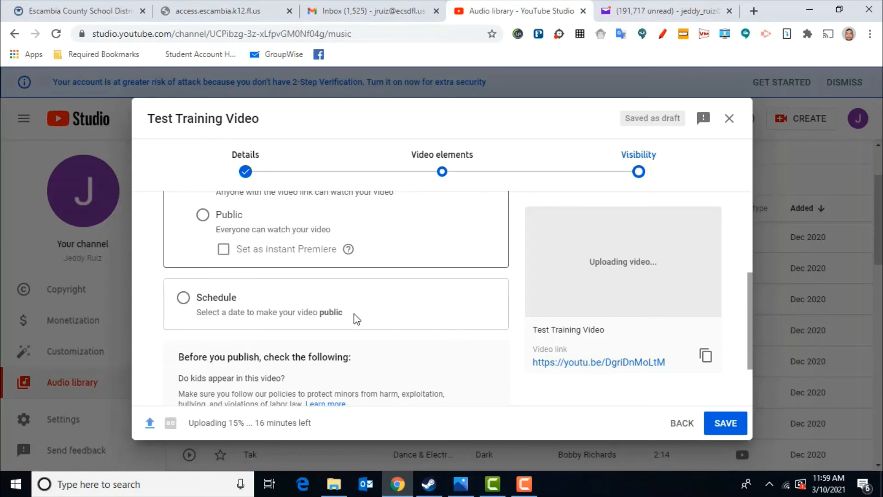
{"action": "left_click", "coordinate": [184, 298]}
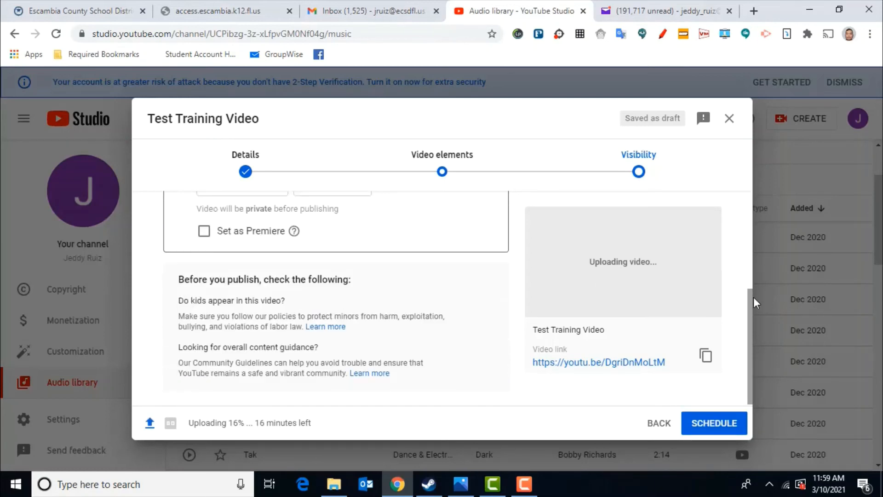
{"action": "left_click_drag", "start_coordinate": [752, 300], "coordinate": [749, 252]}
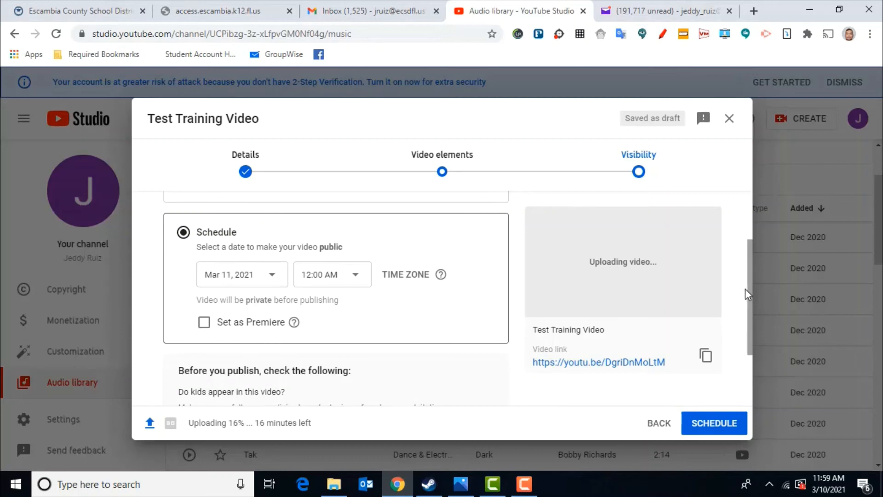
{"action": "left_click_drag", "start_coordinate": [745, 288], "coordinate": [736, 223]}
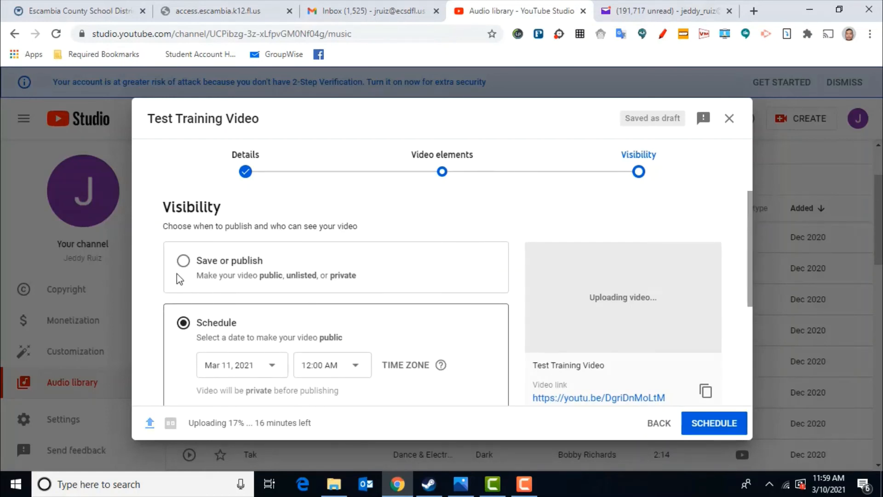
{"action": "left_click", "coordinate": [184, 261]}
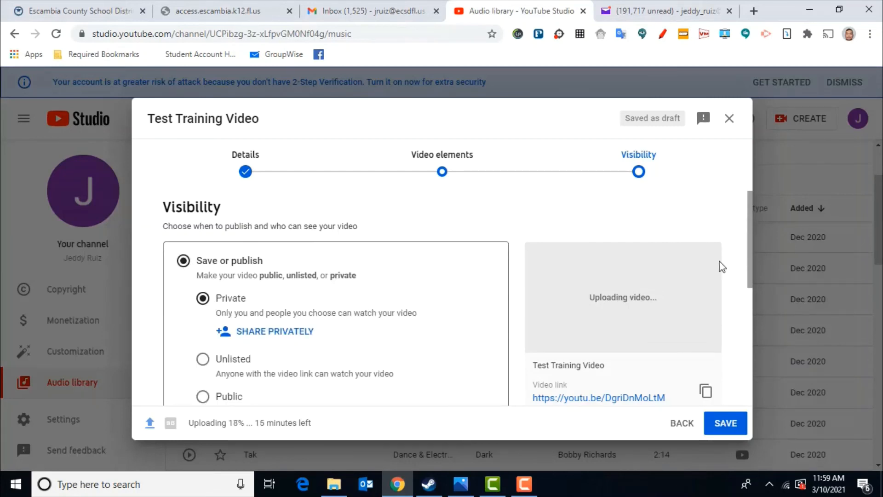
Step: Save the video upload with its Private visibility setting
{"action": "left_click_drag", "start_coordinate": [750, 283], "coordinate": [754, 393]}
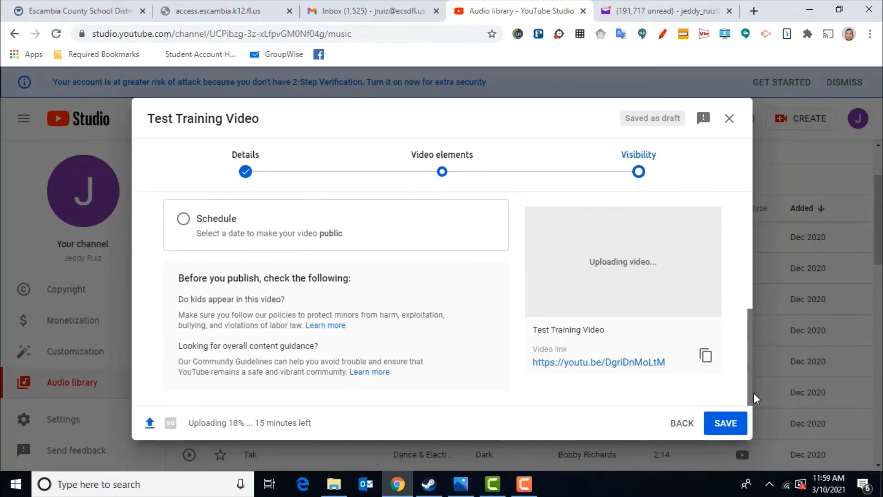
{"action": "left_click", "coordinate": [723, 427]}
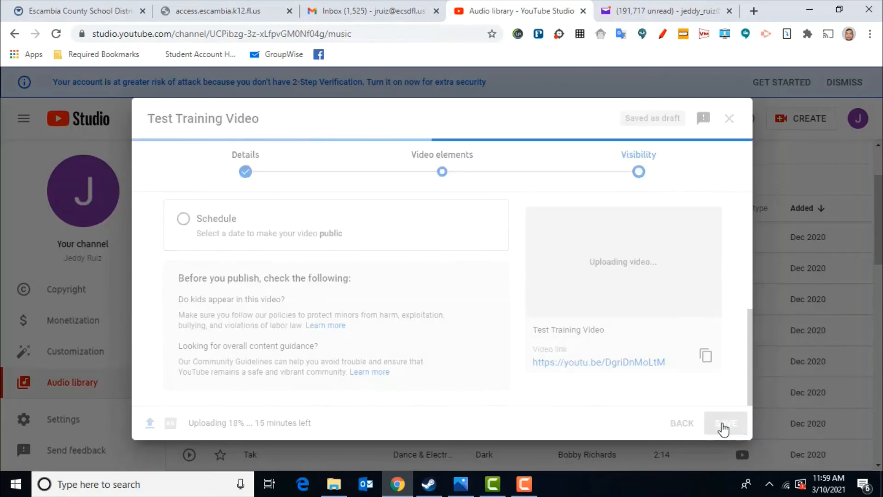